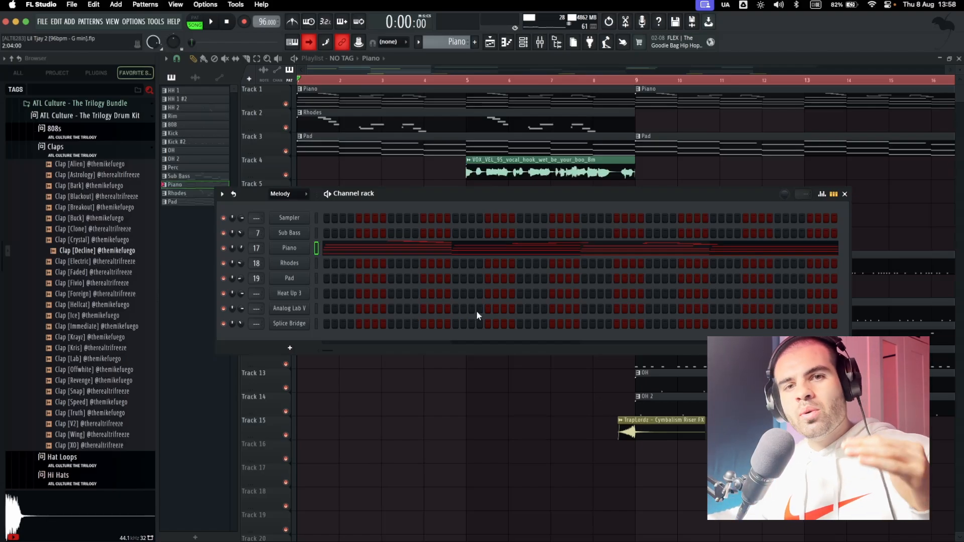
- Open the Piano channel's note editor and enter one-bar root notes D#4, C#4, B3 and A#3 in bars 1 to 4
left_click(354, 249)
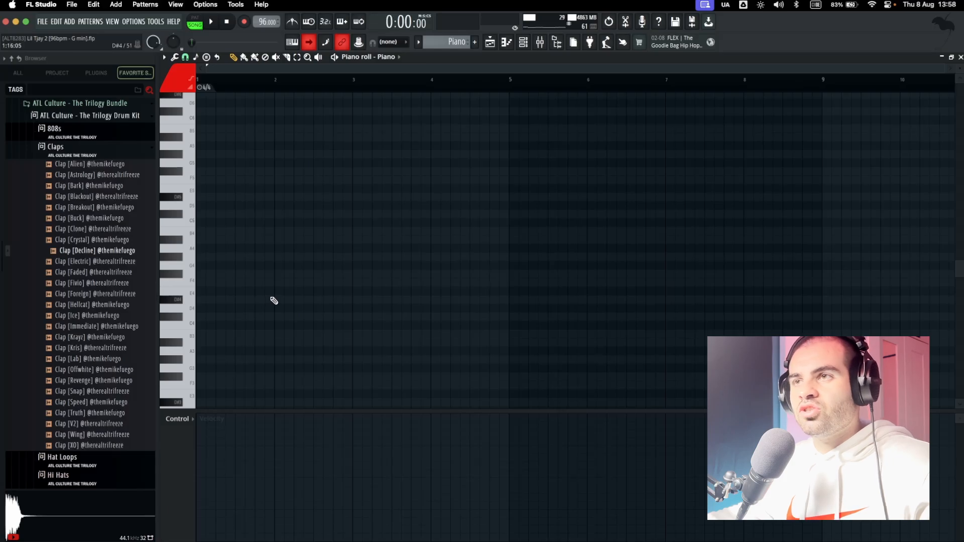
left_click(256, 298)
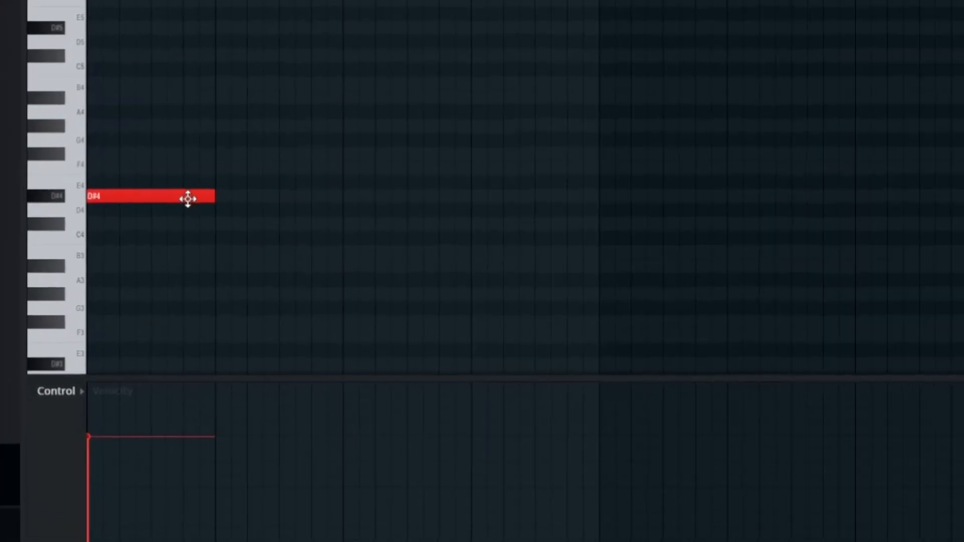
left_click(220, 221)
left_click(346, 249)
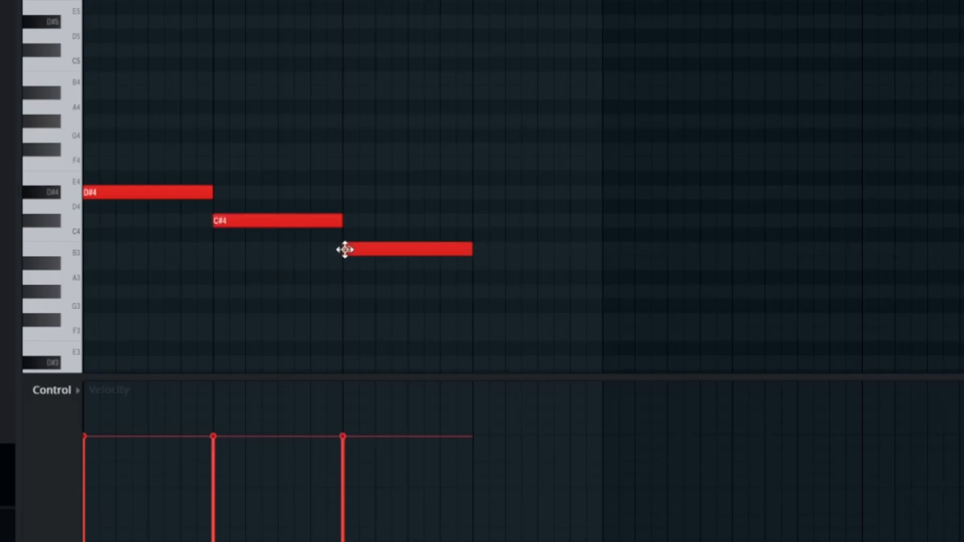
left_click(469, 263)
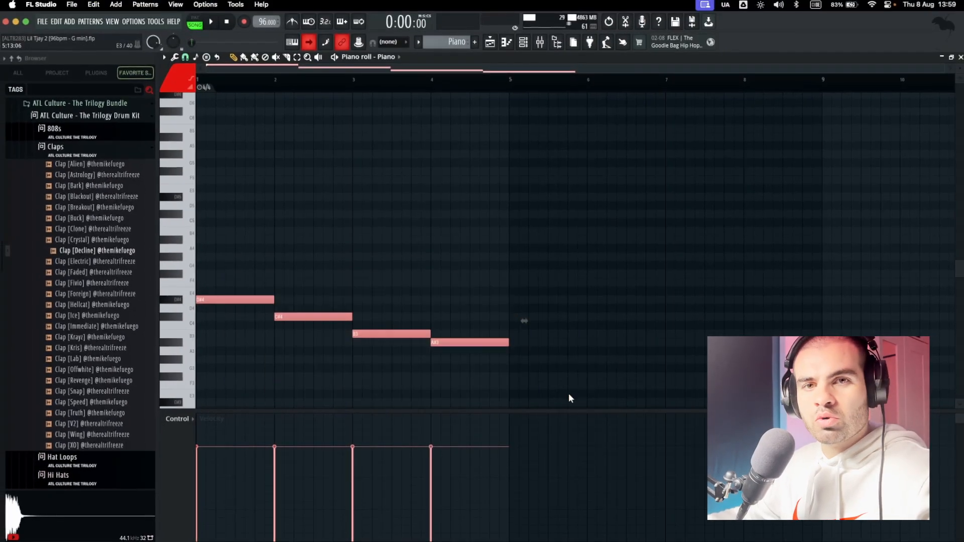
left_click_drag(256, 236, 505, 370)
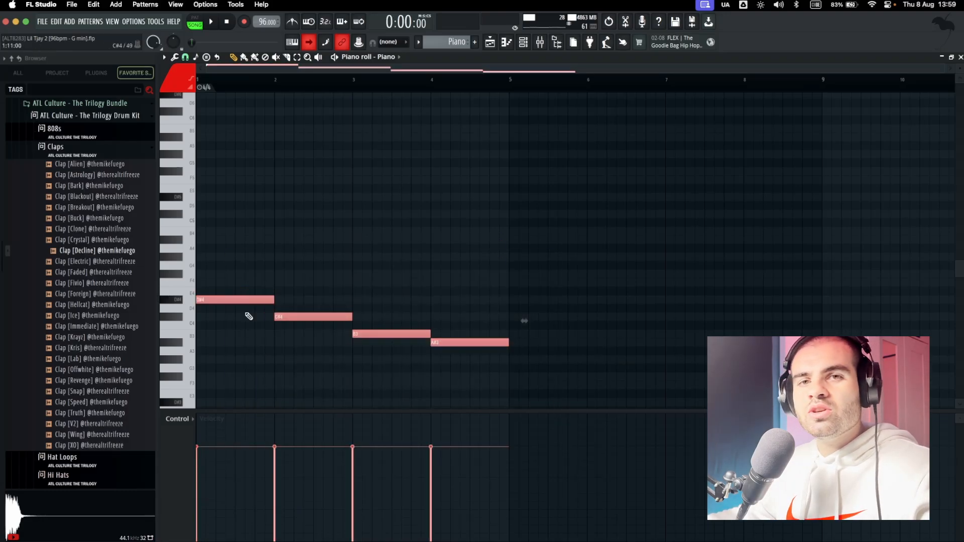
left_click_drag(208, 261, 472, 370)
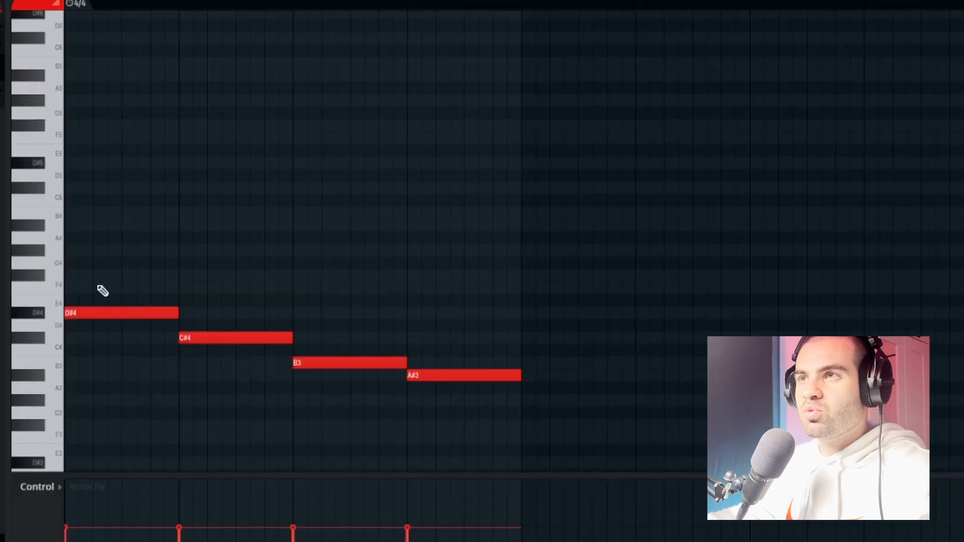
- Build triads on the roots by adding F#4 and A#4, F4 and G#4, D#4 and F#4, C#4 and F4, then play them back
left_click(102, 277)
left_click(92, 226)
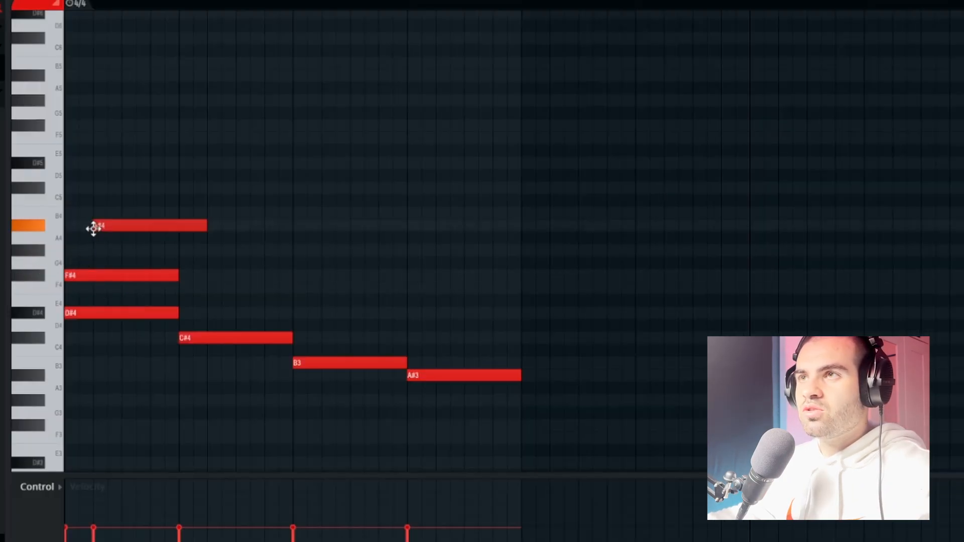
left_click_drag(226, 295, 521, 461)
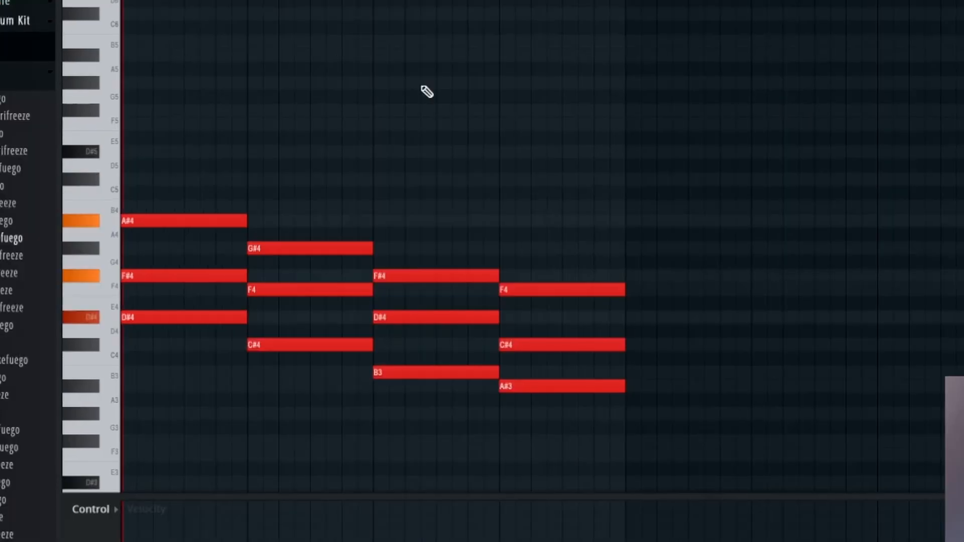
key("space")
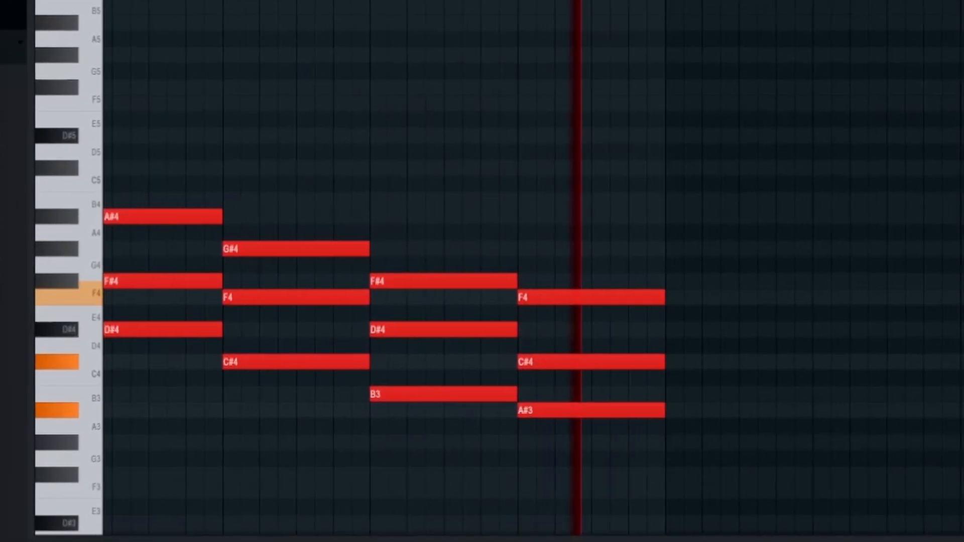
key("space")
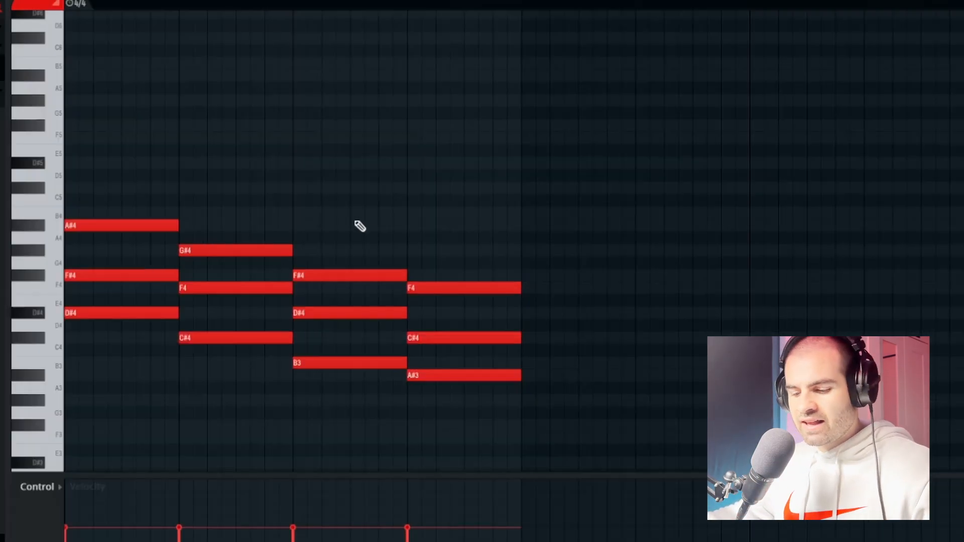
- Raise the middle note of each of the four chords by one octave and play back the progression
left_click(193, 288, "shift")
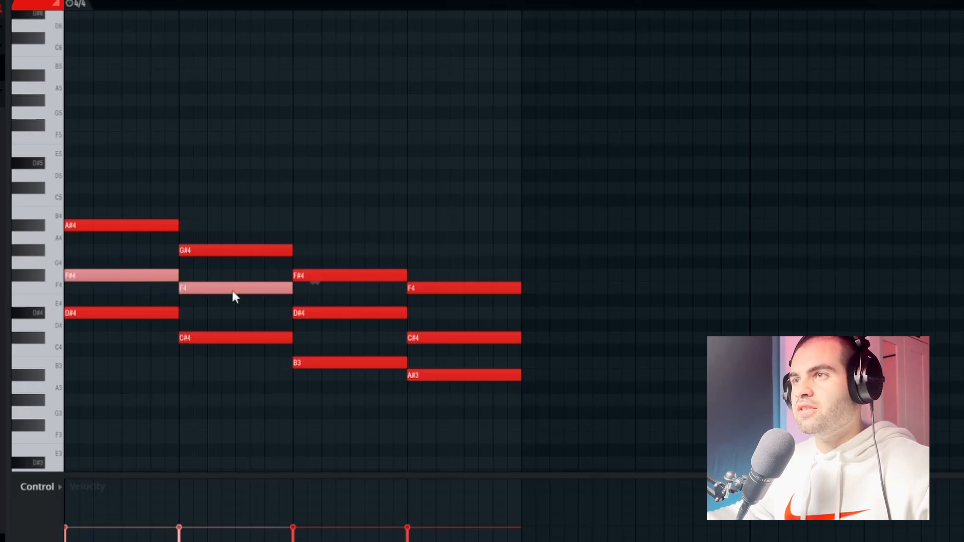
left_click(356, 314, "shift")
left_click(441, 334, "shift")
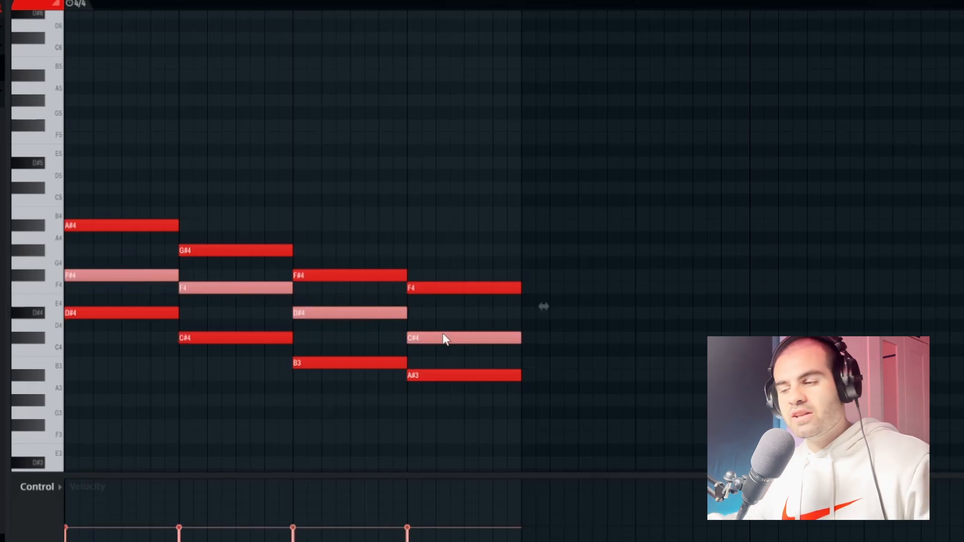
key("ctrl+Up")
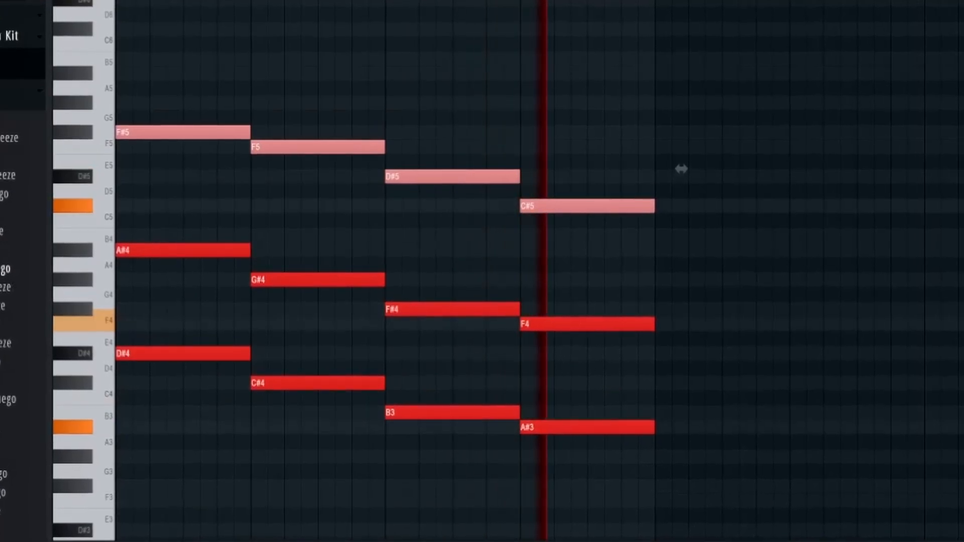
key("space")
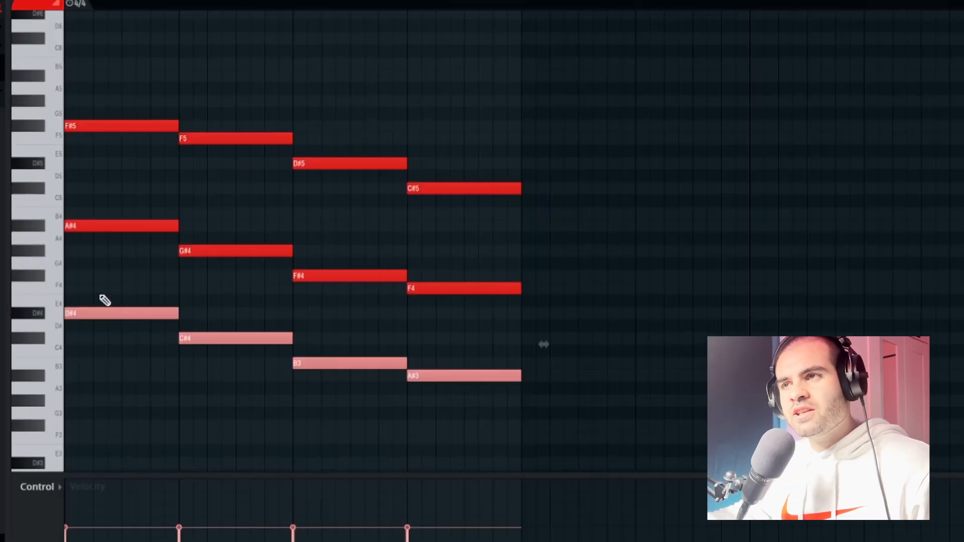
- Add copies of the four root notes one octave lower as D#3, C#3, B2 and A#2, and play the progression
left_click_drag(100, 296, 463, 420)
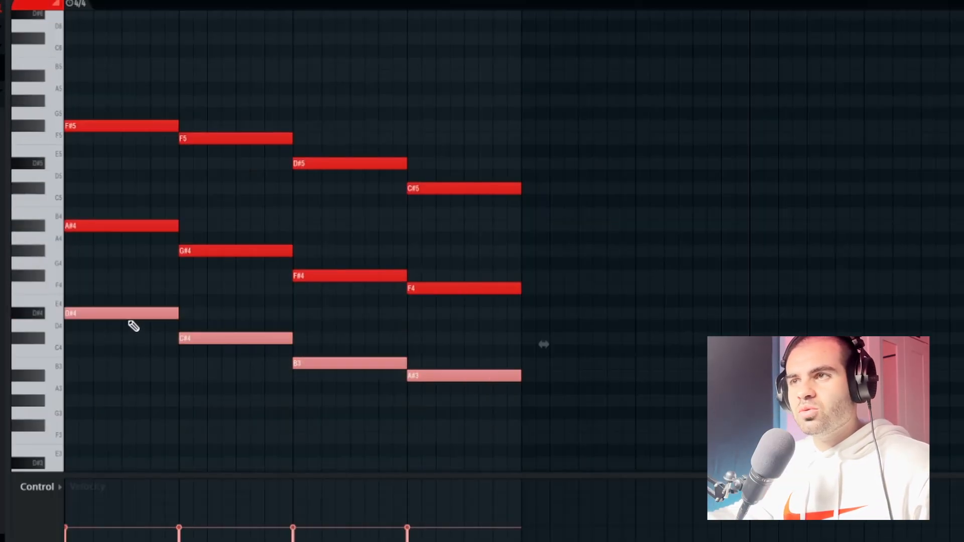
key("ctrl+Down")
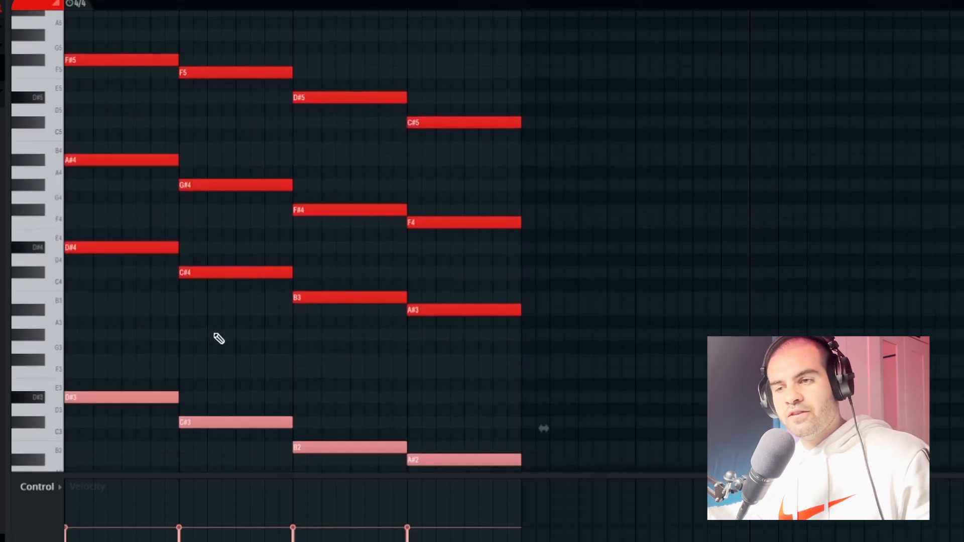
key("space")
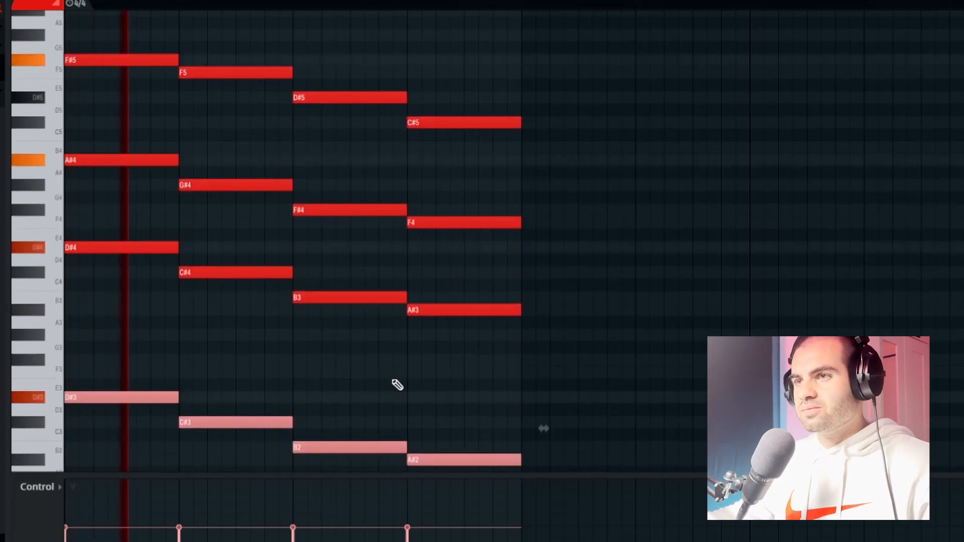
left_click(615, 345)
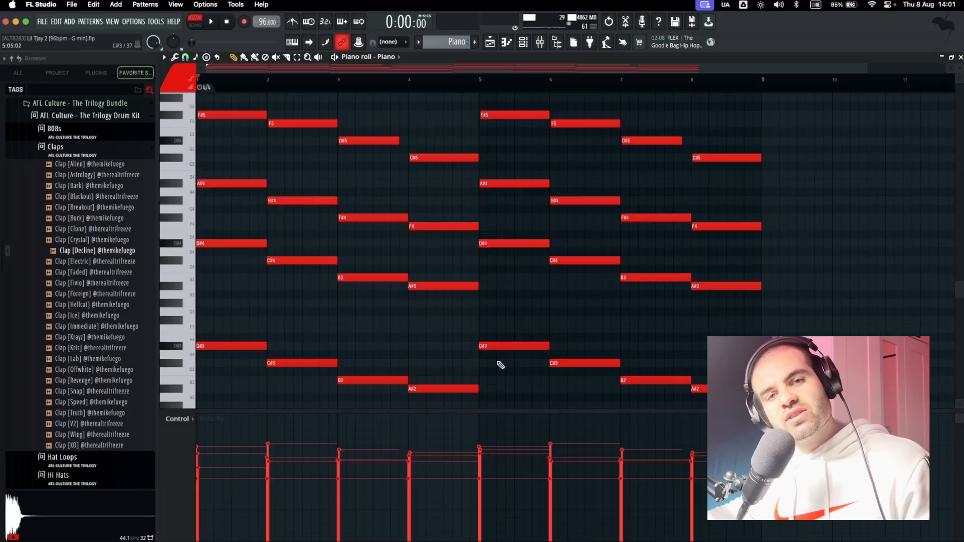
- Examine the start timing of the chord notes above the bass layer in bars 1 to 4
left_click_drag(809, 401, 194, 96)
scroll(316, 214, "down", 2)
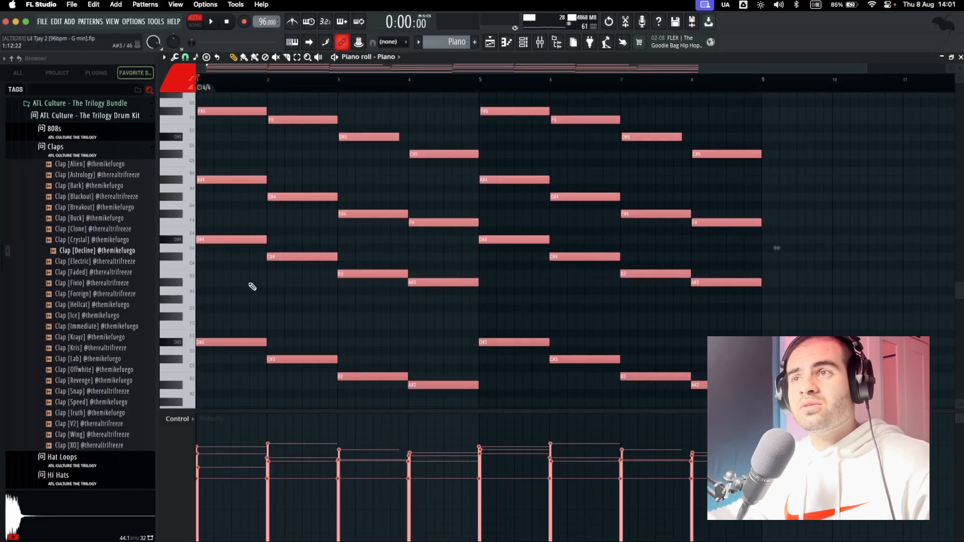
left_click_drag(231, 125, 276, 338)
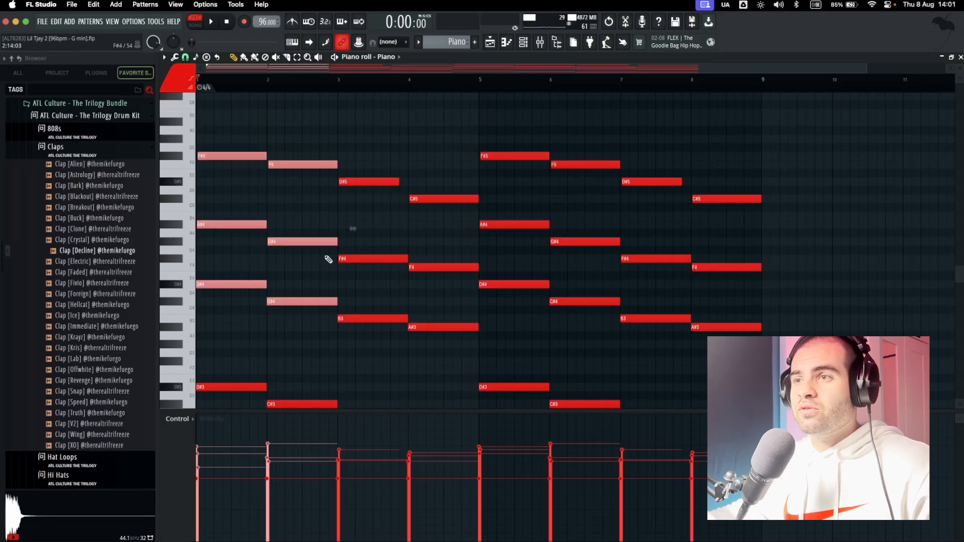
left_click_drag(340, 119, 481, 335)
scroll(405, 256, "up", 5)
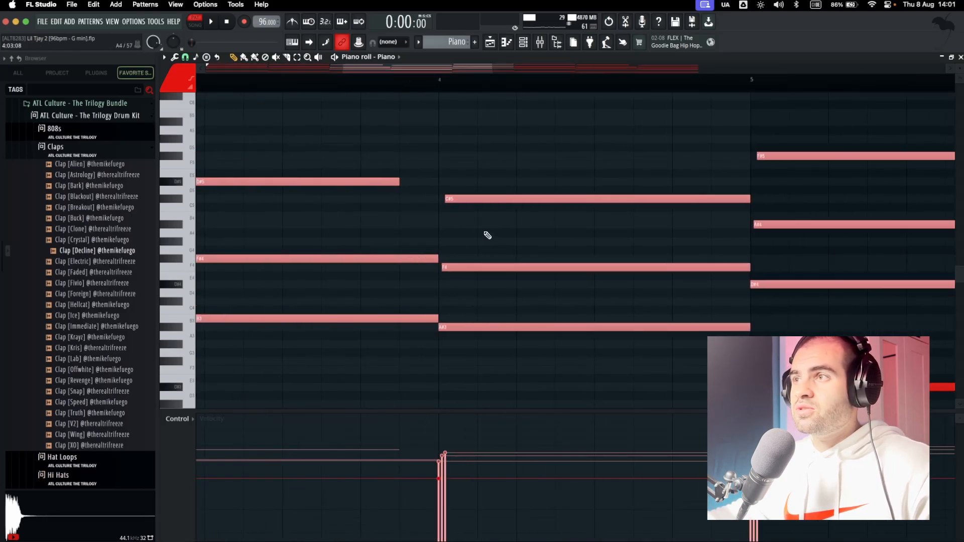
left_click_drag(433, 273, 600, 278)
left_click_drag(372, 144, 363, 288)
scroll(351, 293, "down", 5)
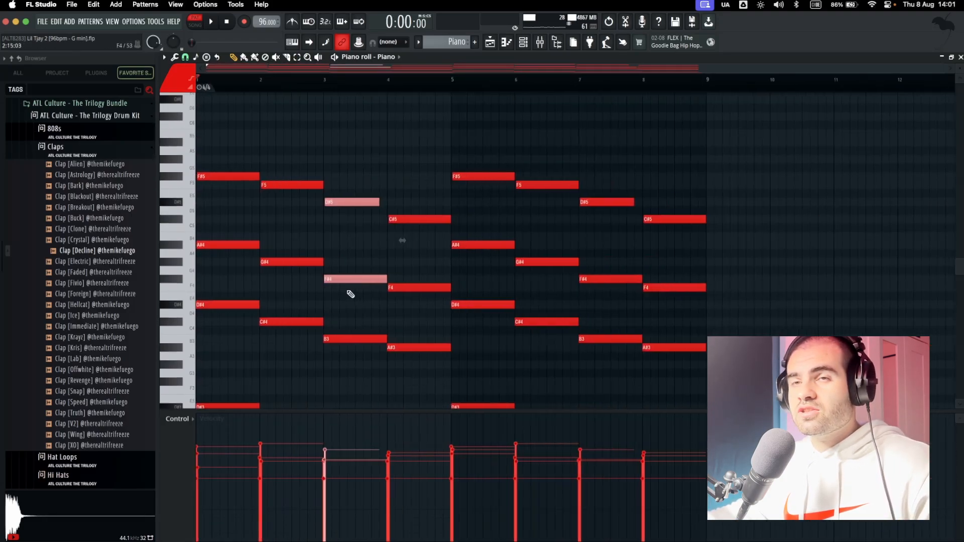
- Listen to the third chord, playing from the start of bar 3
scroll(284, 197, "up", 5)
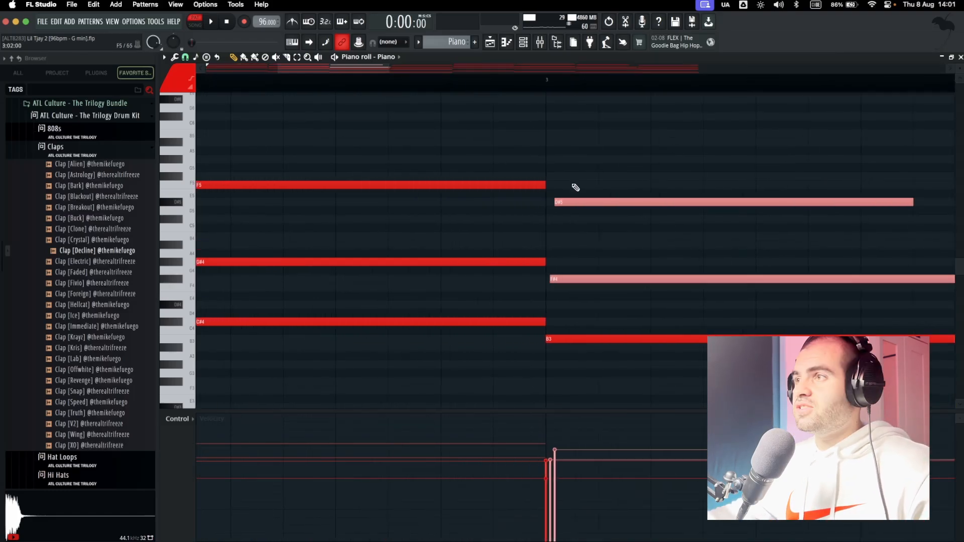
left_click_drag(609, 164, 611, 336)
left_click(547, 80)
key("space")
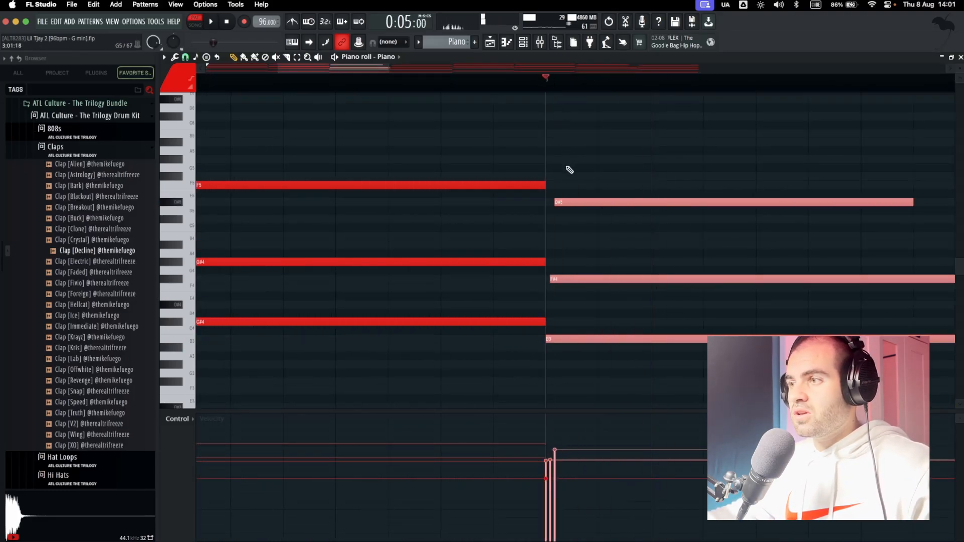
- Quantize the third chord's note starts and try a stronger start-time strum on them with the Strumizer during playback
left_click_drag(651, 164, 663, 349)
key("ctrl+q")
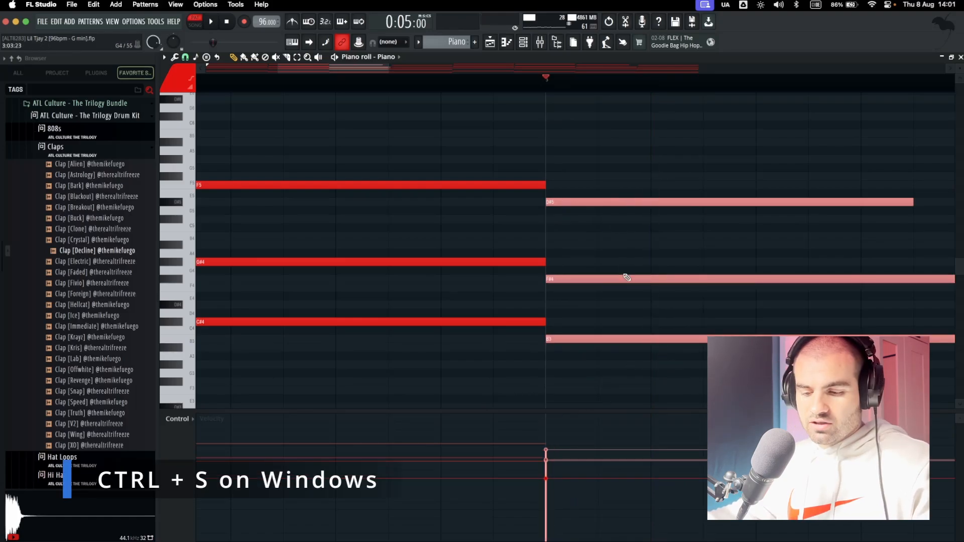
key("alt+s")
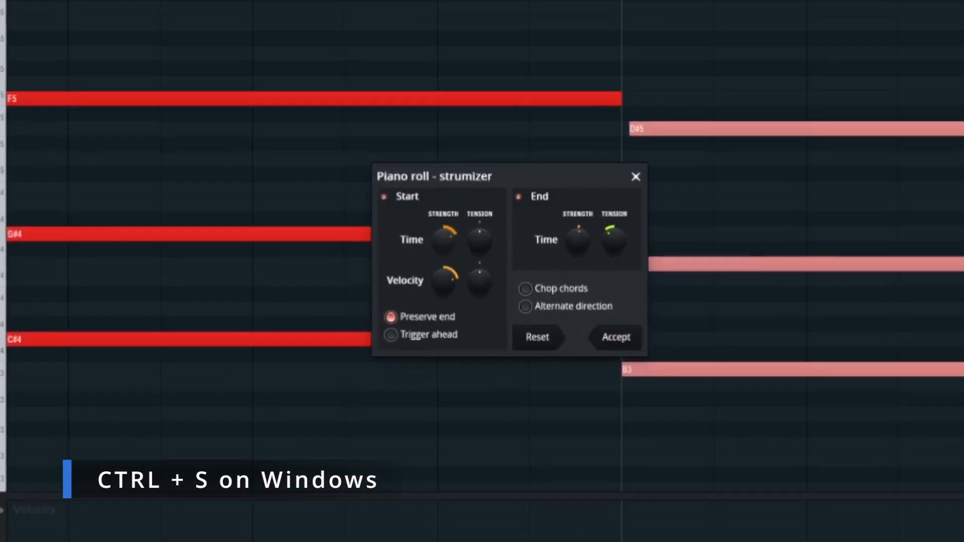
mouse_move(445, 242)
left_mouse_down()
mouse_move(444, 211)
mouse_move(444, 264)
mouse_move(445, 230)
left_mouse_up()
key("space")
key("space")
key("space")
key("space")
key("space")
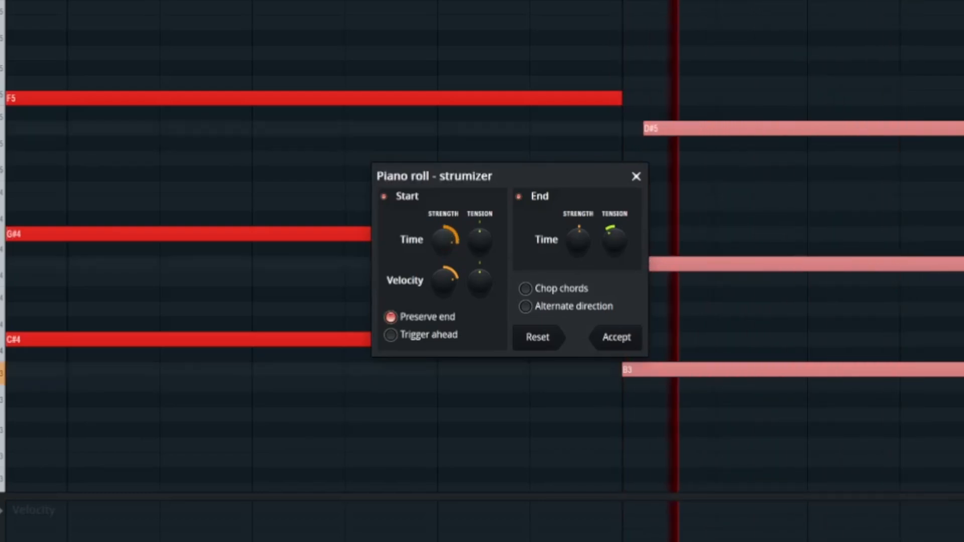
key("space")
left_click(636, 176)
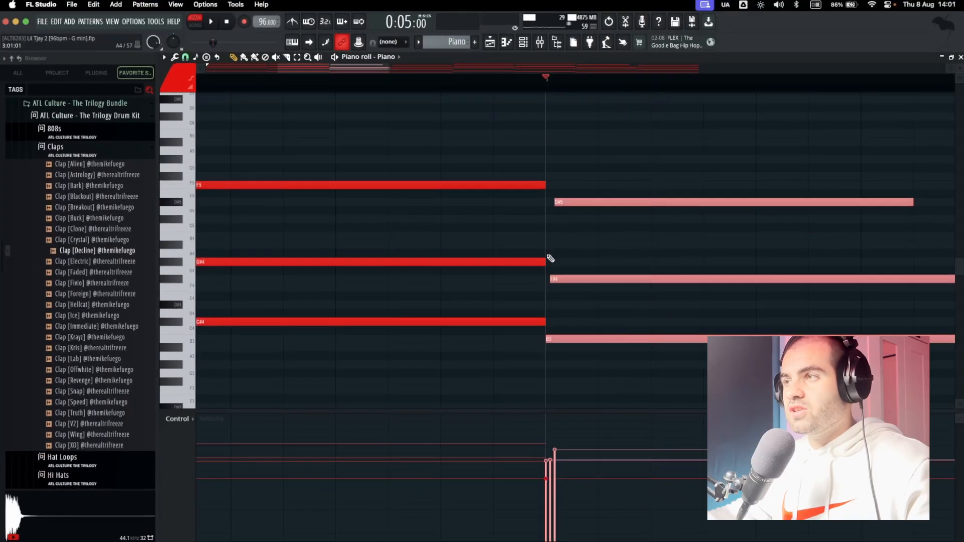
scroll(550, 259, "down", 5)
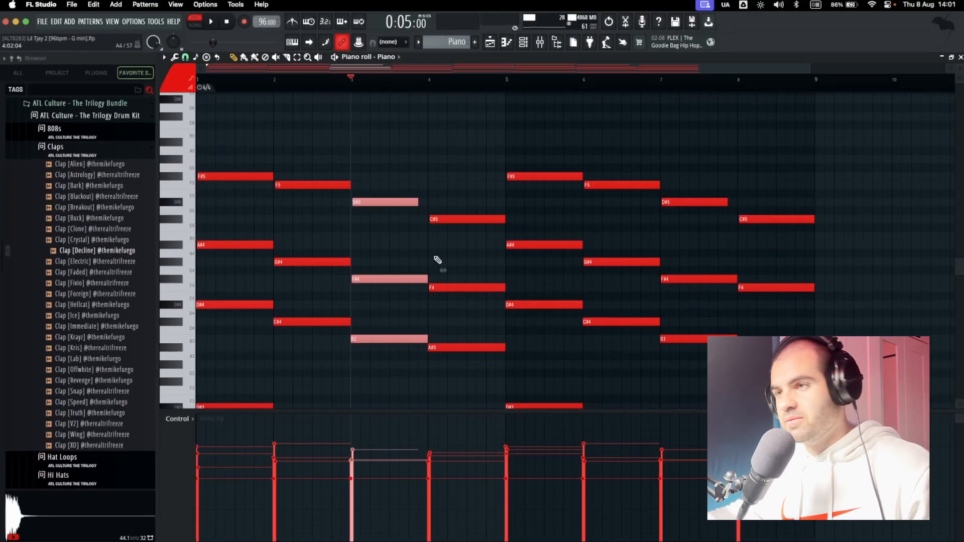
scroll(570, 367, "up", 3)
scroll(534, 179, "down", 4)
scroll(513, 278, "down", 1)
scroll(513, 278, "down", 1)
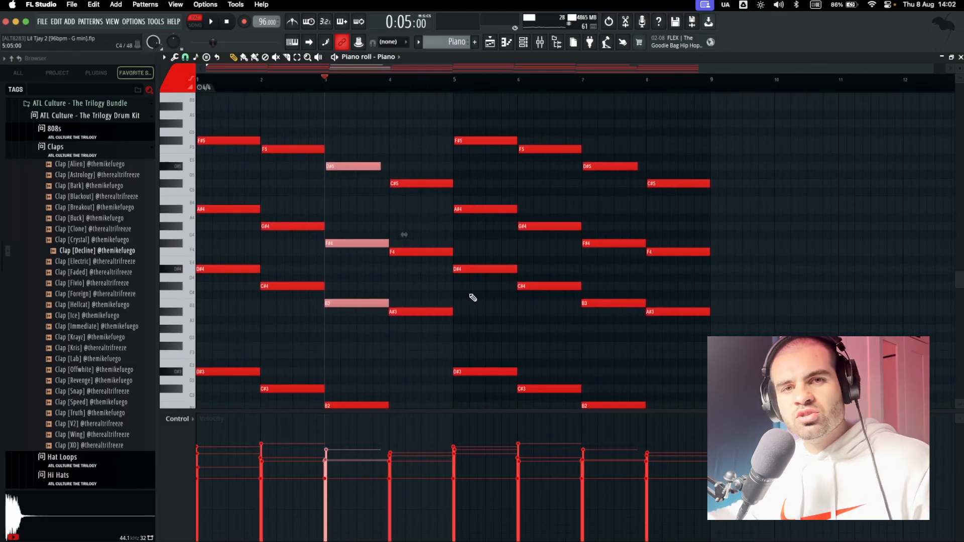
- Examine the high melody phrase above the chords in bars 1 to 4, including its opening descending run
scroll(403, 237, "up", 4)
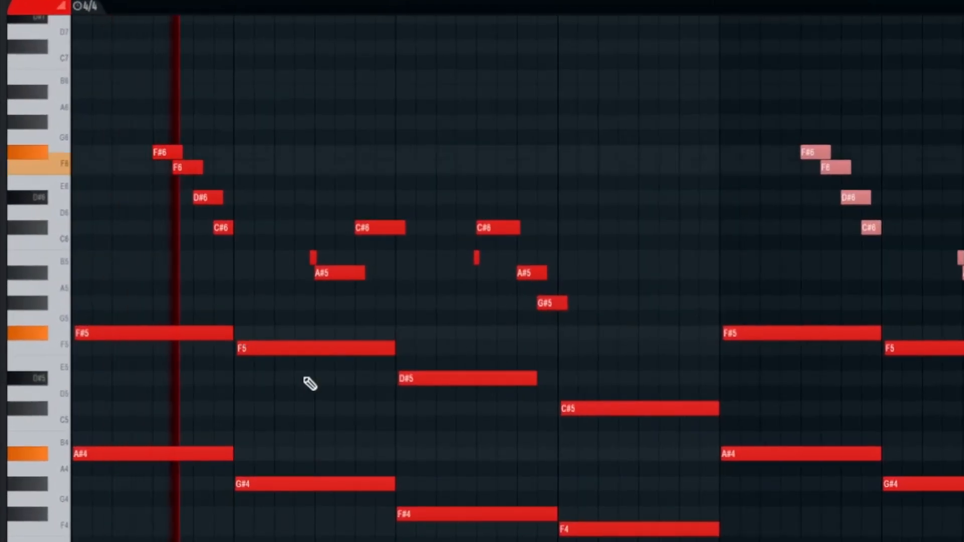
mouse_move(517, 395)
left_mouse_down()
mouse_move(557, 354)
mouse_move(586, 342)
left_mouse_up()
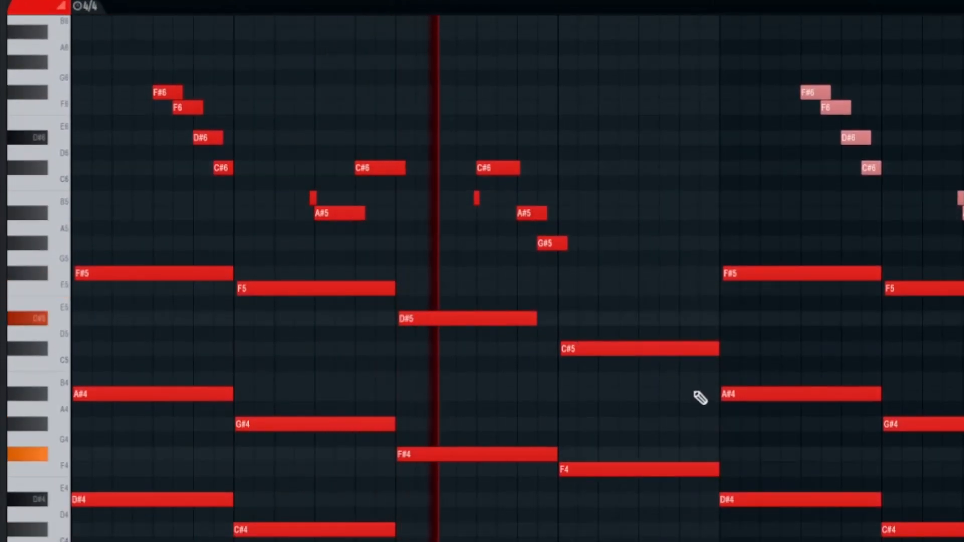
left_click_drag(701, 398, 588, 405)
left_click_drag(719, 417, 592, 409)
left_click_drag(209, 142, 549, 273)
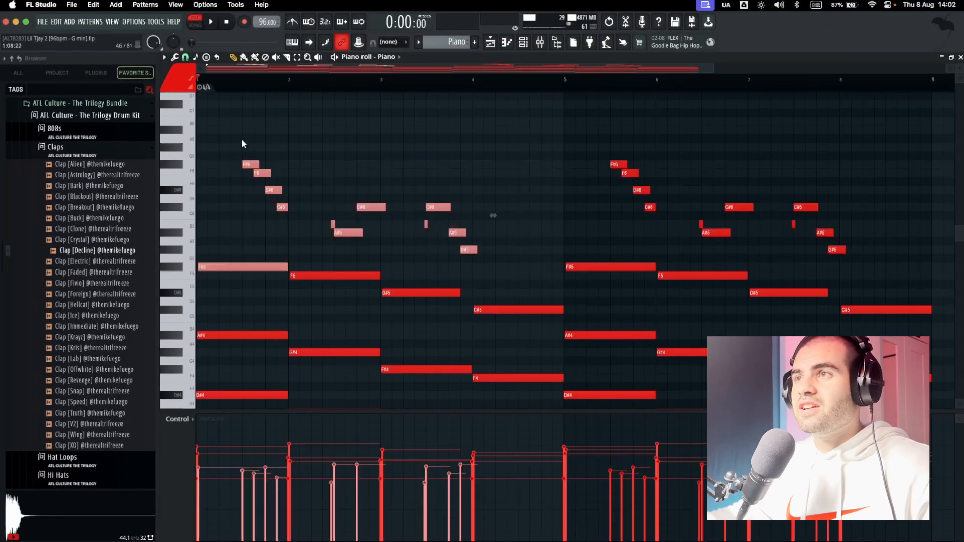
left_click_drag(241, 144, 307, 203)
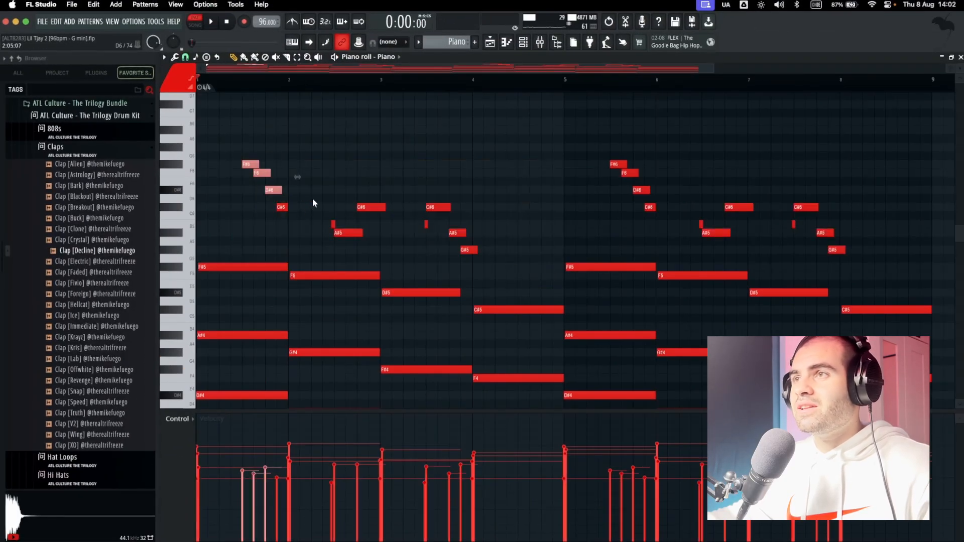
left_click_drag(421, 186, 485, 262)
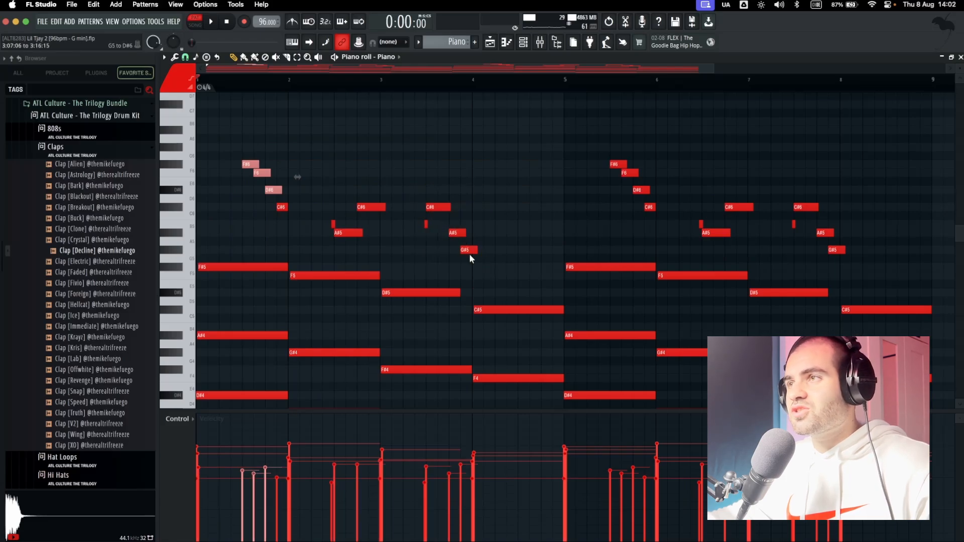
- Examine the short B5 grace notes leading into the A#5 and C#6 melody notes in bars 2 and 3
left_click(525, 232)
right_click(531, 234)
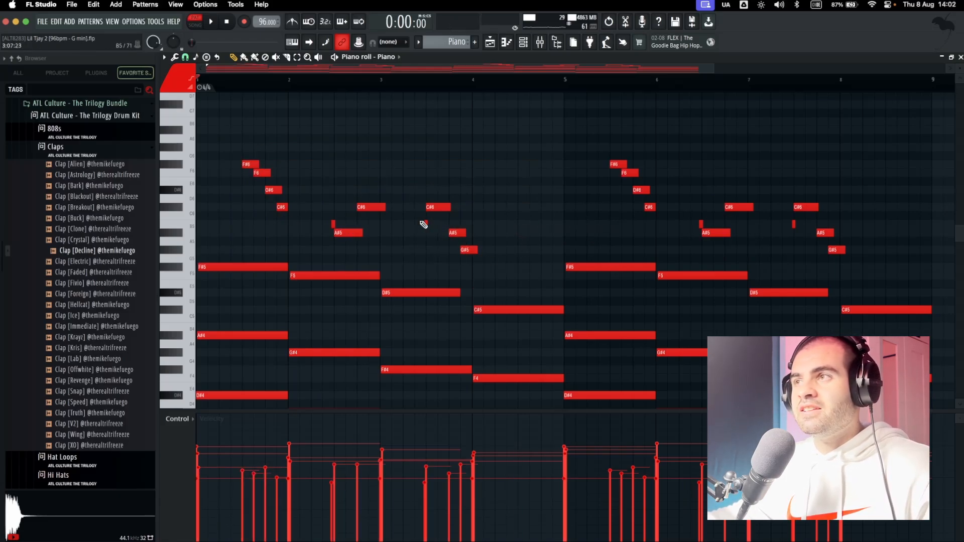
left_click_drag(242, 142, 500, 252)
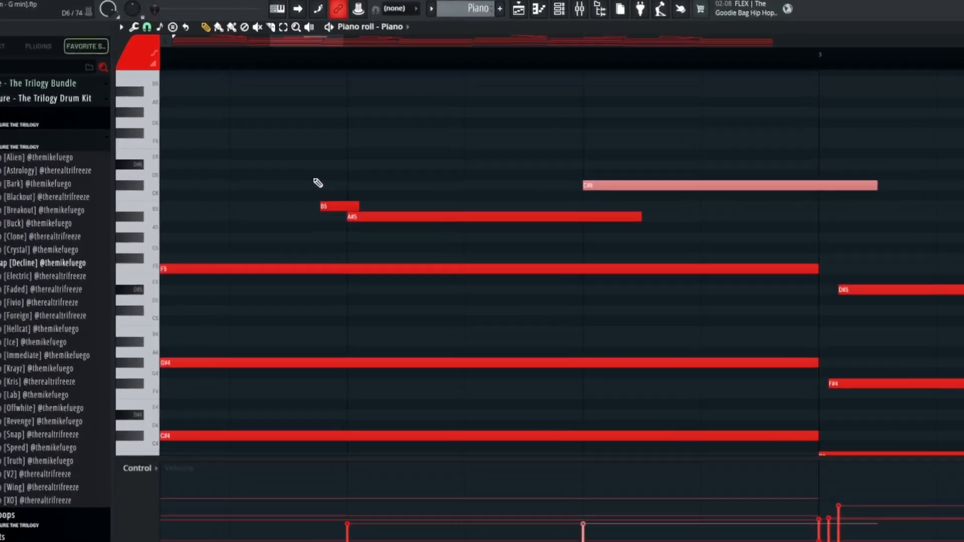
left_click_drag(323, 174, 470, 233)
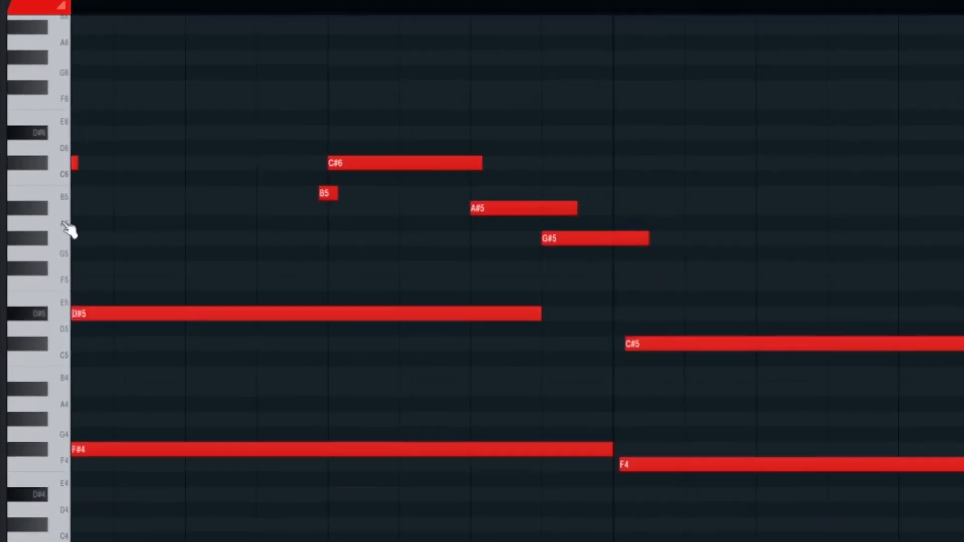
left_click_drag(244, 142, 577, 265)
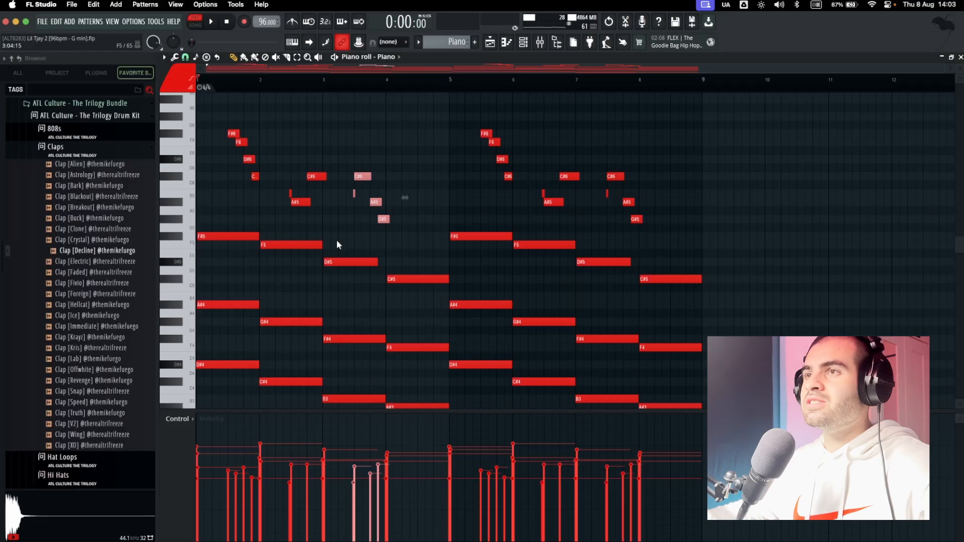
- Listen to the Pad's version of the chord progression without the melody and open the Pad channel's instrument
left_click_drag(732, 113, 32, 416)
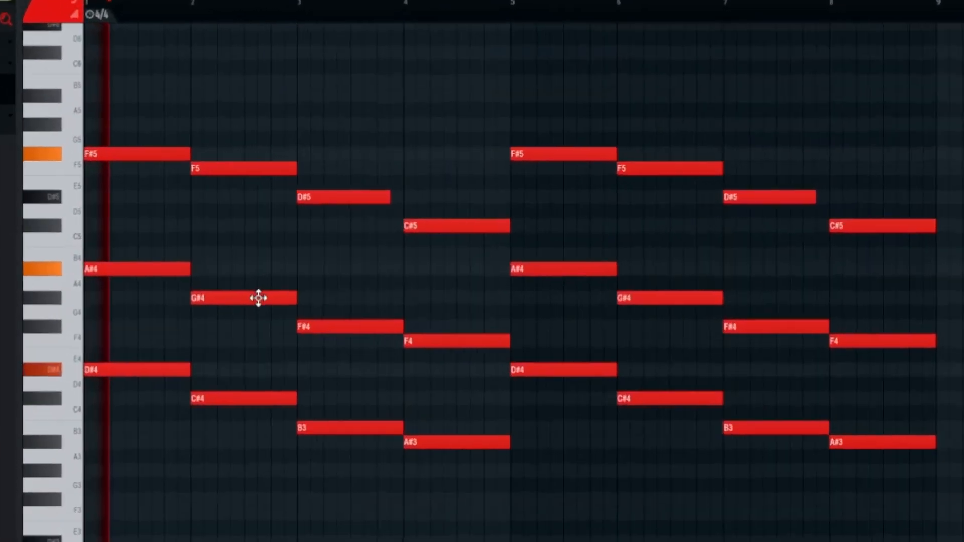
scroll(215, 414, "up", 1)
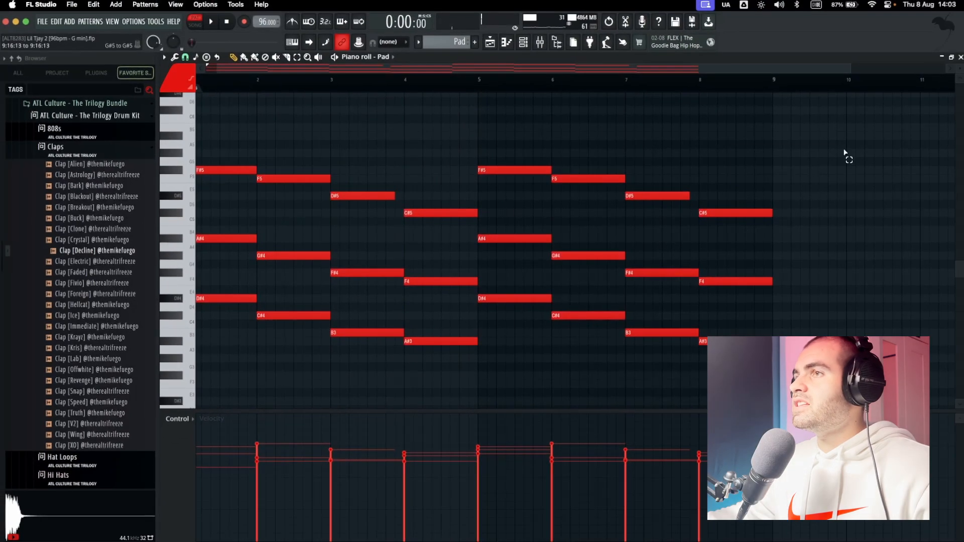
key("ctrl+d")
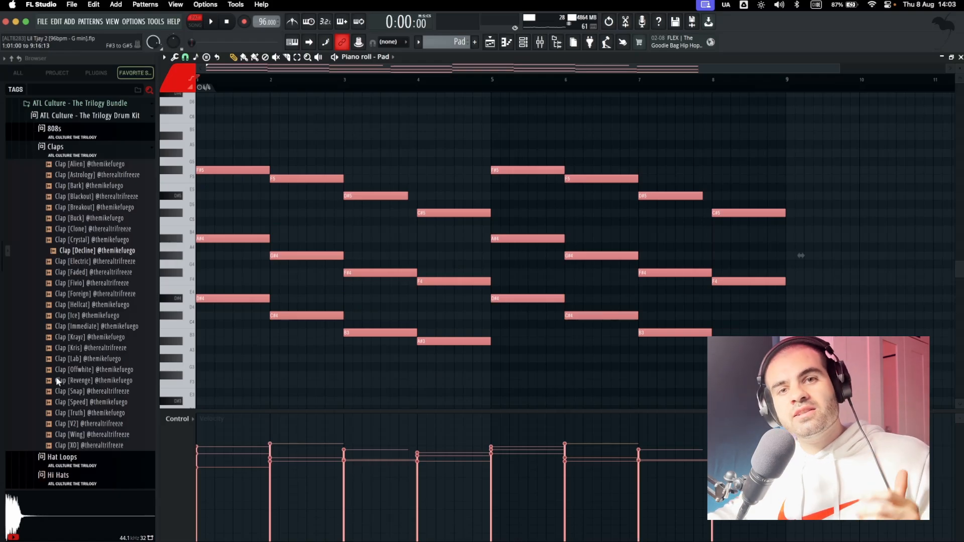
left_click(522, 42)
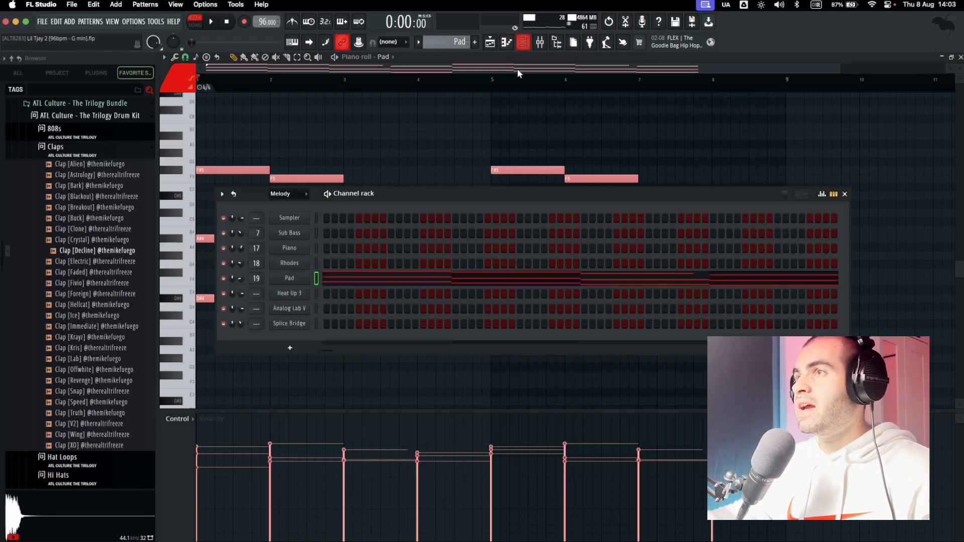
left_click(289, 279)
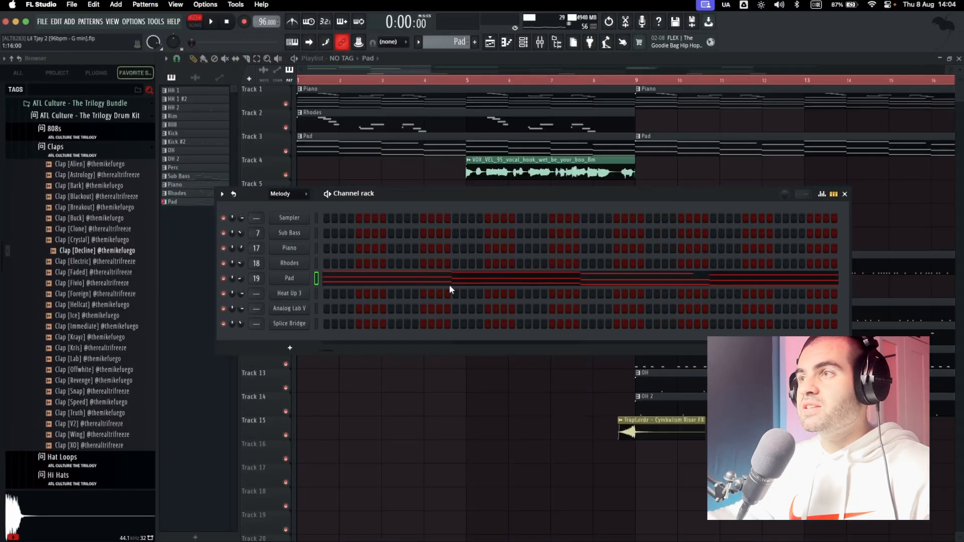
- Examine the Pad's unstrummed chord notes across bars 1 to 8 and play the pattern
left_click(449, 282)
left_click_drag(230, 132, 904, 363)
scroll(224, 260, "up", 5)
scroll(225, 260, "up", 2)
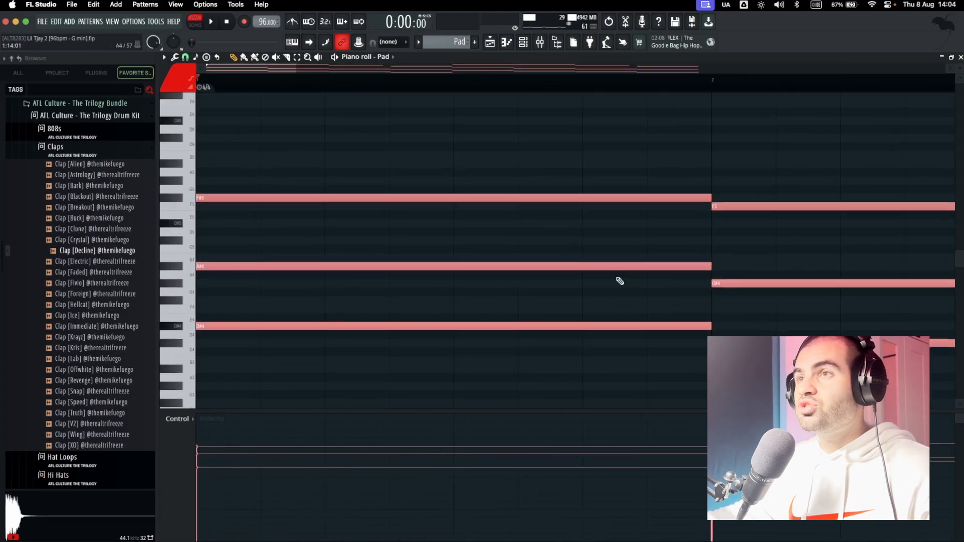
left_click_drag(774, 142, 822, 347)
scroll(394, 275, "down", 6)
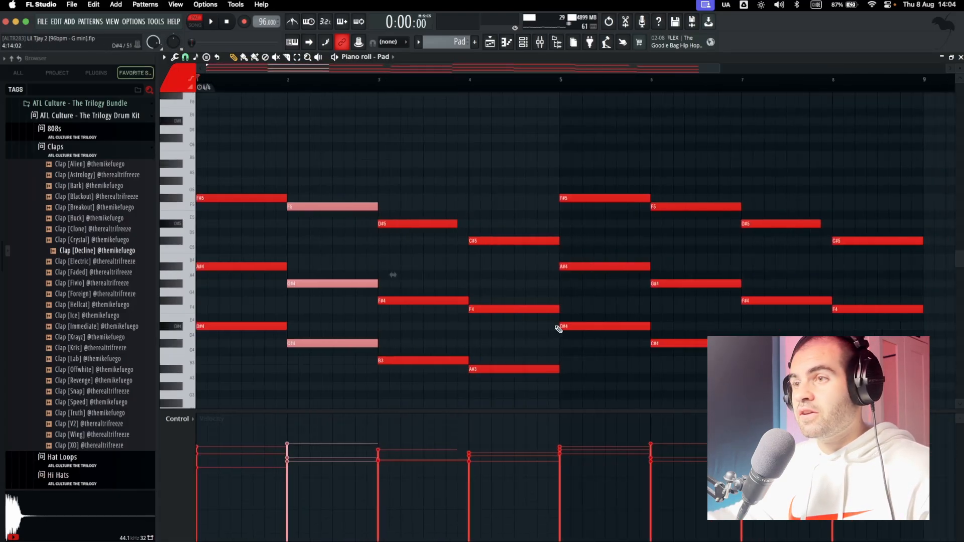
left_click_drag(248, 169, 946, 447)
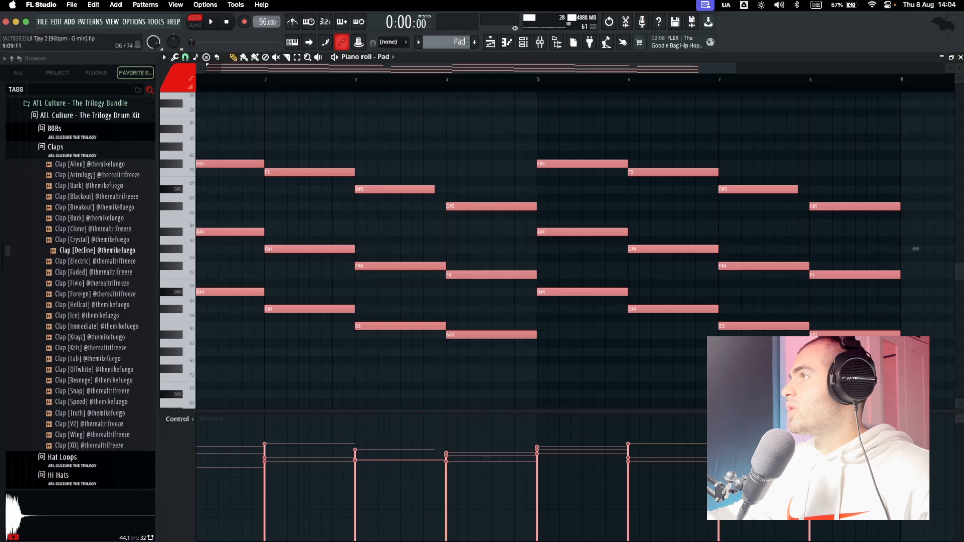
left_click(960, 57)
key("space")
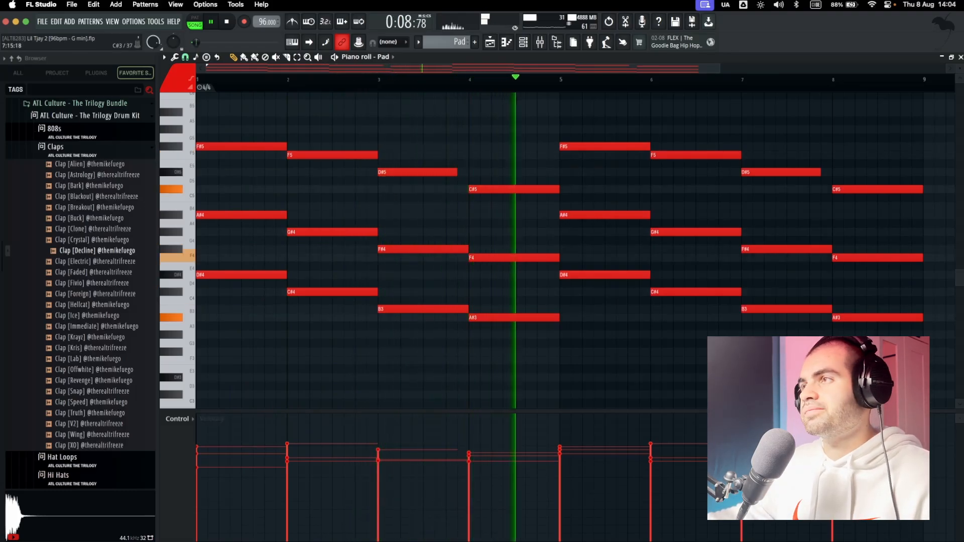
- Deepen the low-mid bell cut in the Piano's Pro-Q 3 to about -3.9 dB at about 302 Hz
left_click(540, 44)
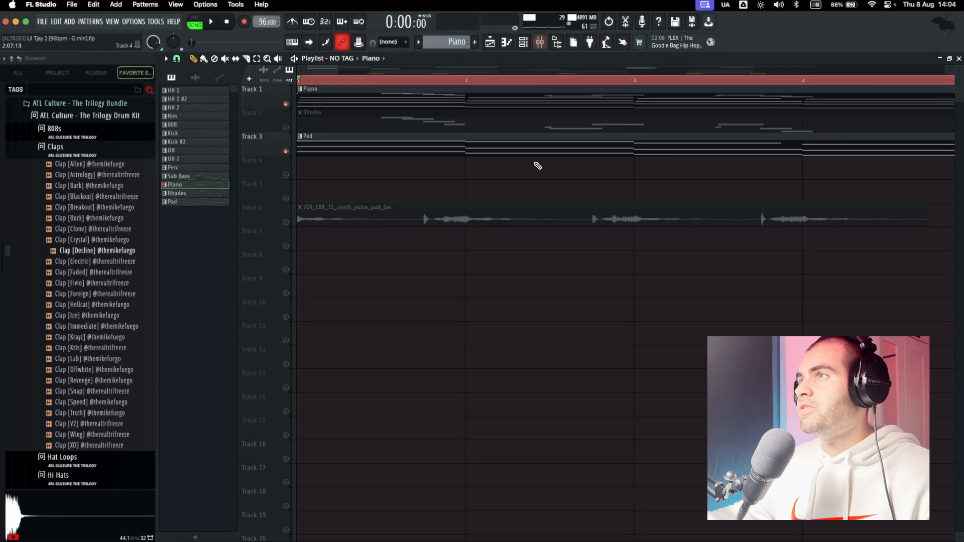
left_click(523, 43)
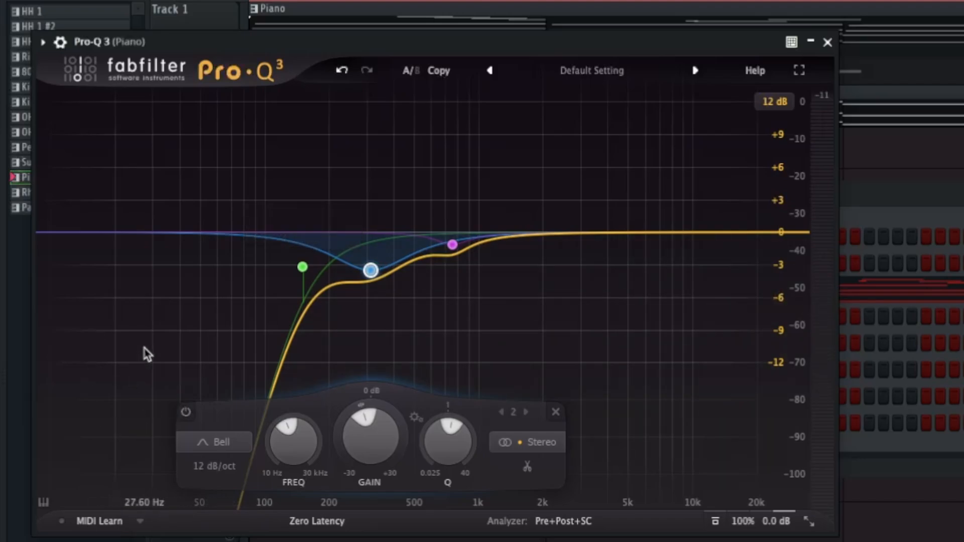
left_click_drag(372, 272, 368, 277)
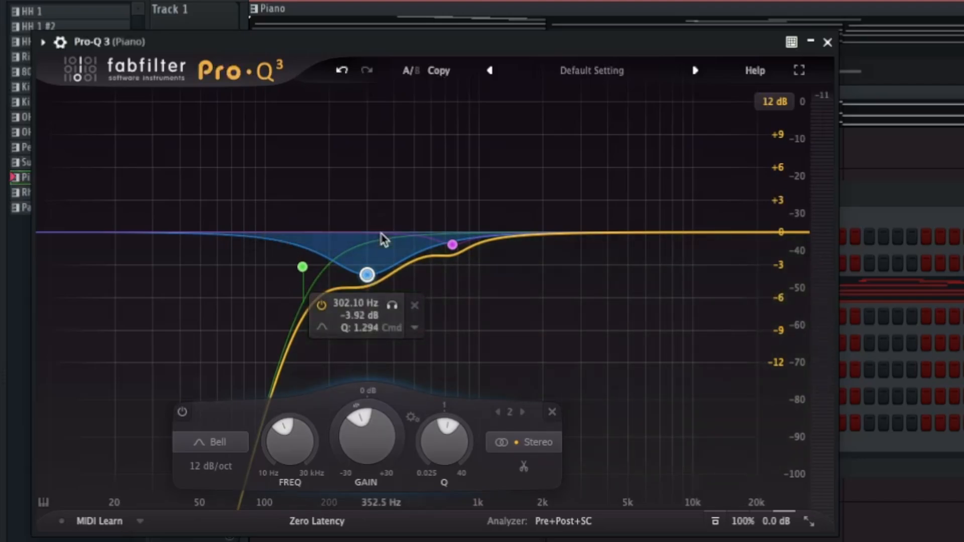
mouse_move(365, 283)
left_mouse_down()
mouse_move(367, 113)
mouse_move(366, 276)
left_mouse_up()
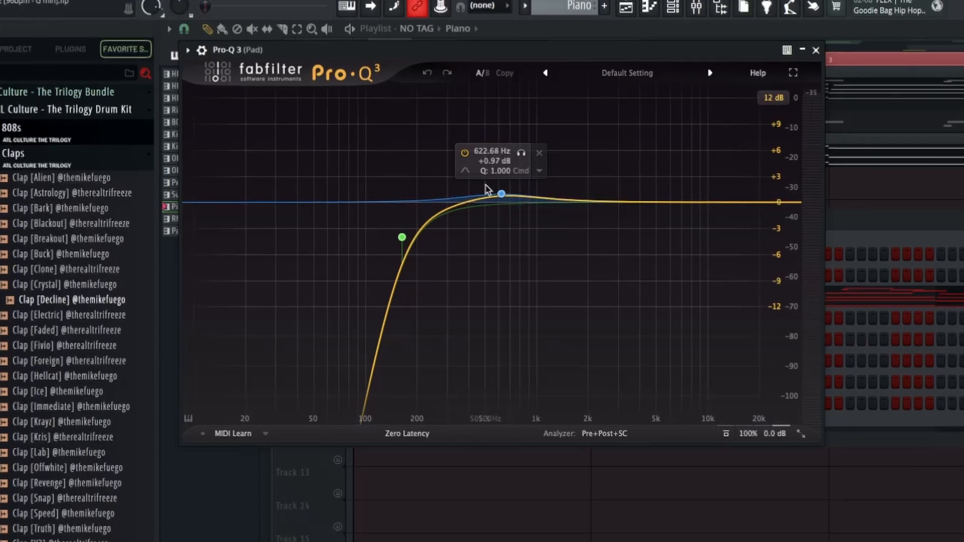
- Review the Pad's Pro-Q 3, Fresh Air and Wider effects, closing the equalizer and Fresh Air windows
key("Escape")
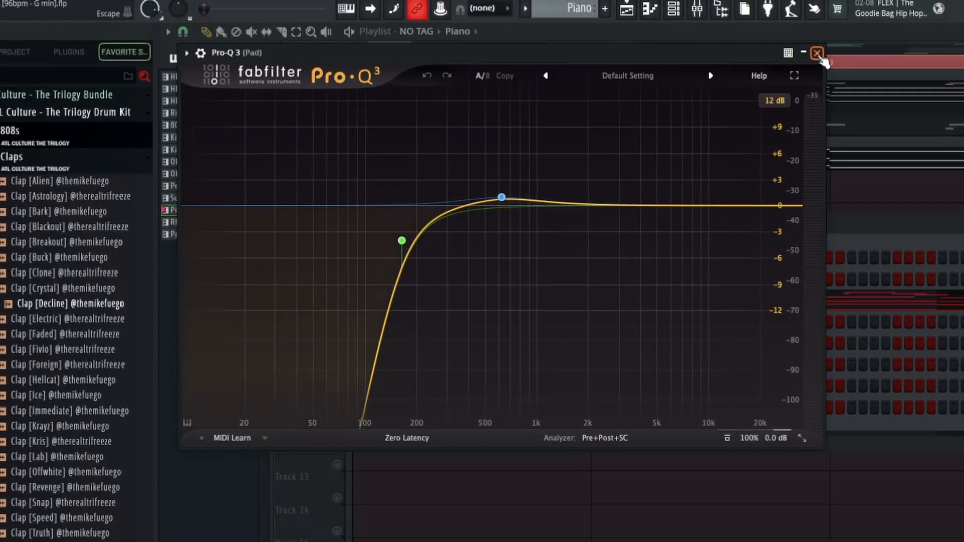
left_click(819, 53)
left_click_drag(574, 533, 662, 146)
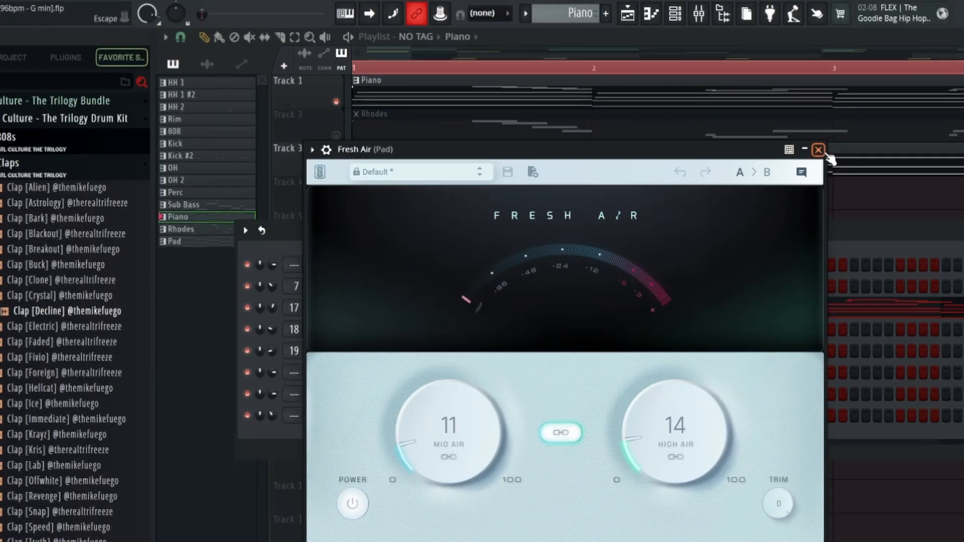
left_click(819, 150)
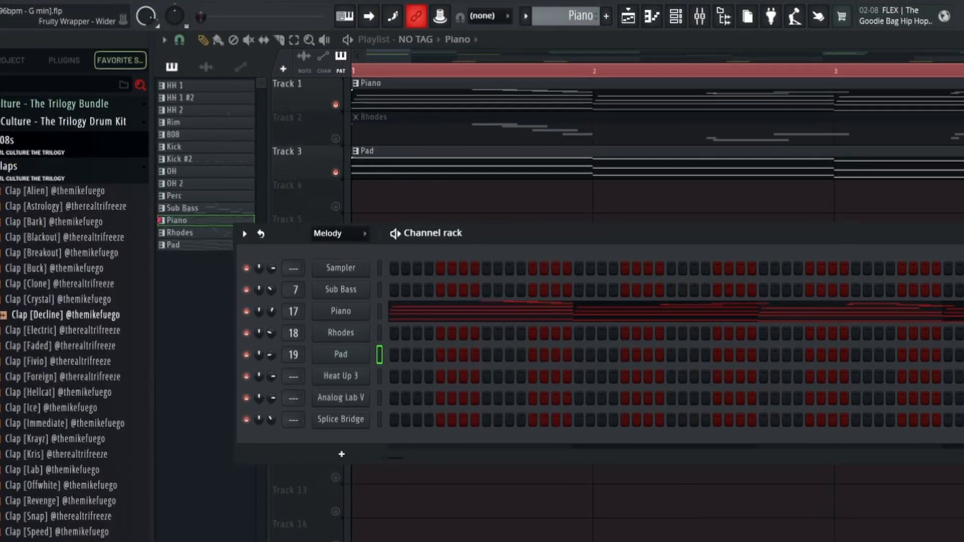
left_click_drag(646, 535, 656, 211)
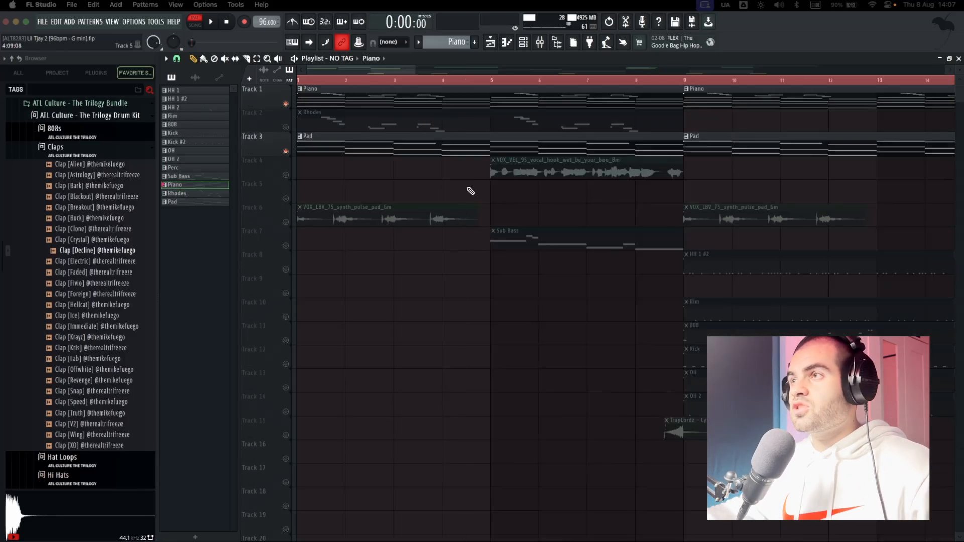
- Unmute the vocal hook on Track 4 and play it with the piano and pad from bar 5
left_click(286, 175)
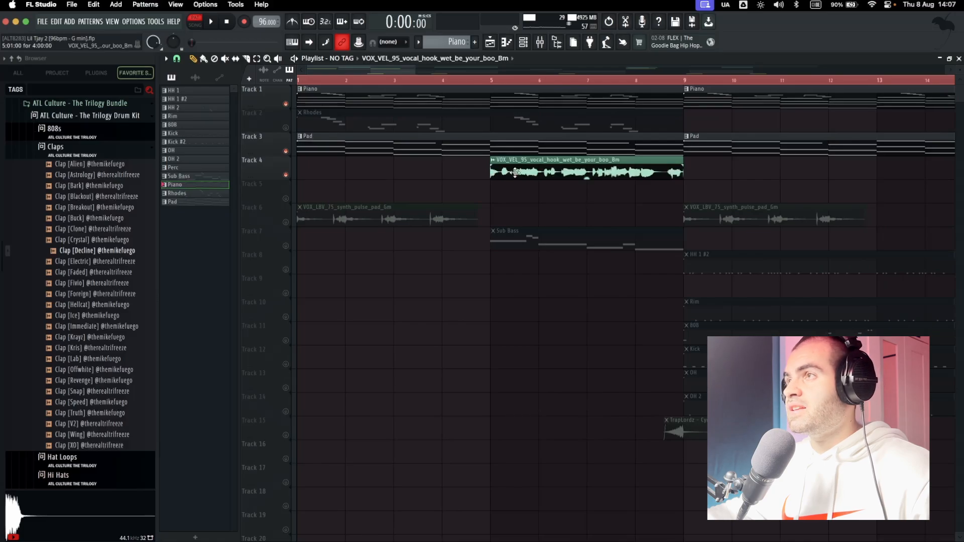
double_click(515, 172)
left_click(959, 58)
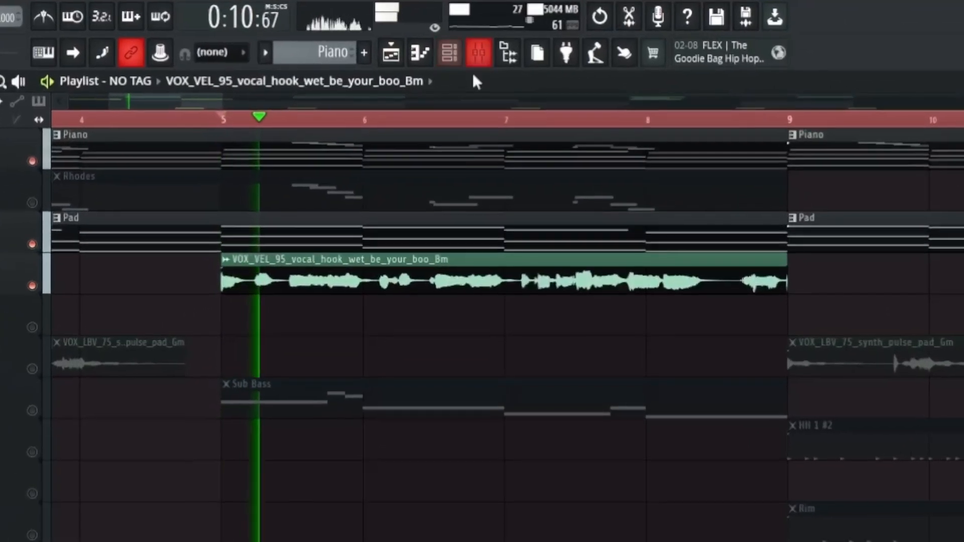
scroll(534, 166, "up", 3)
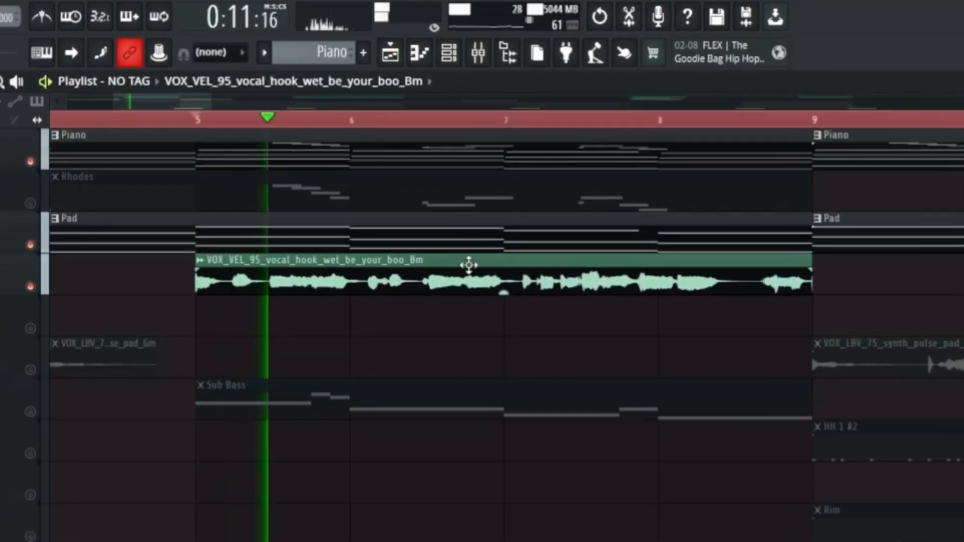
scroll(469, 285, "up", 2)
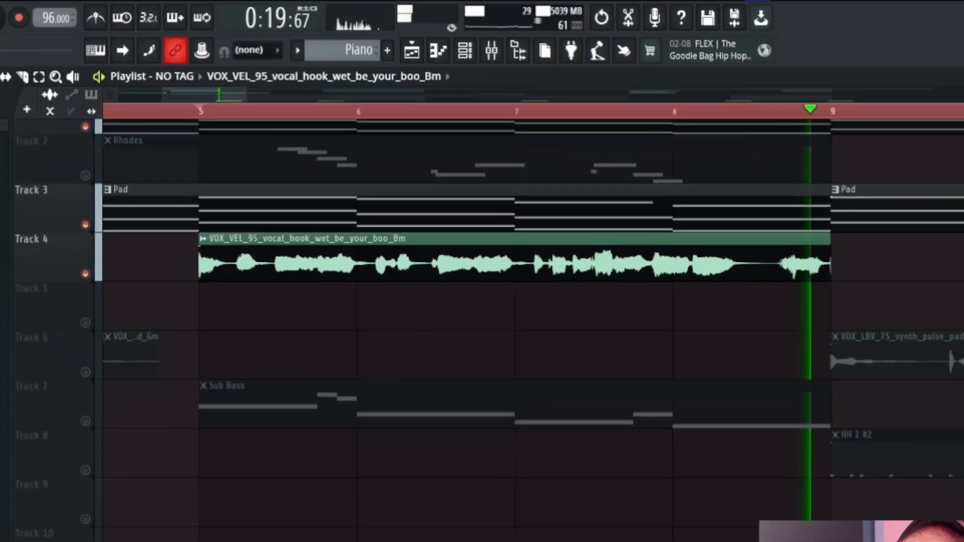
key("space")
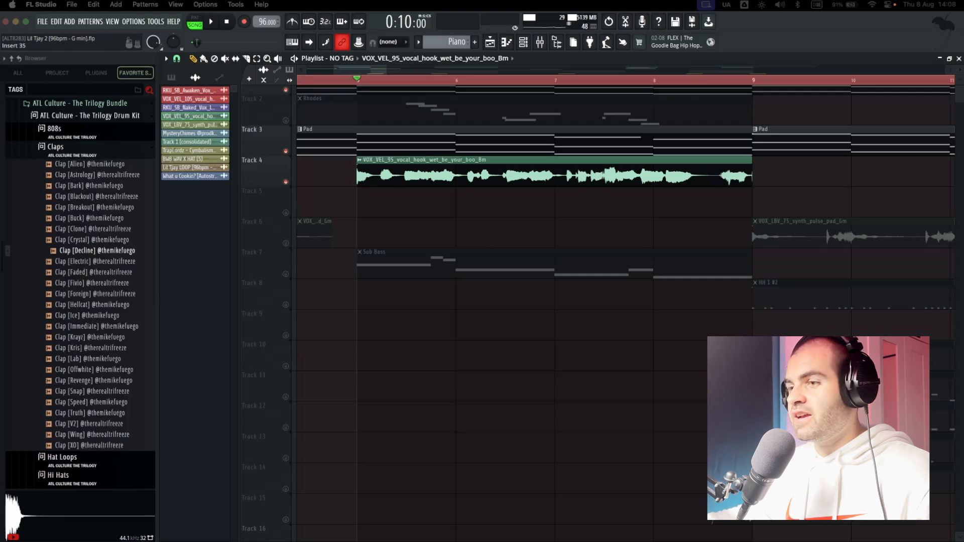
- Review the vocal hook's Pro-Q 3 filtering and ValhallaVintageVerb settings, and close both plugin windows
left_click_drag(393, 152, 384, 89)
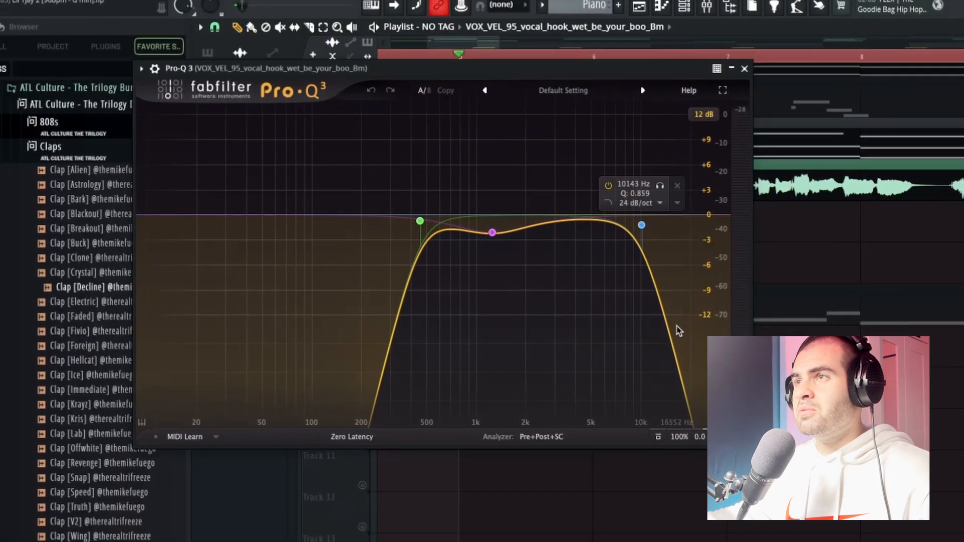
left_click(492, 232)
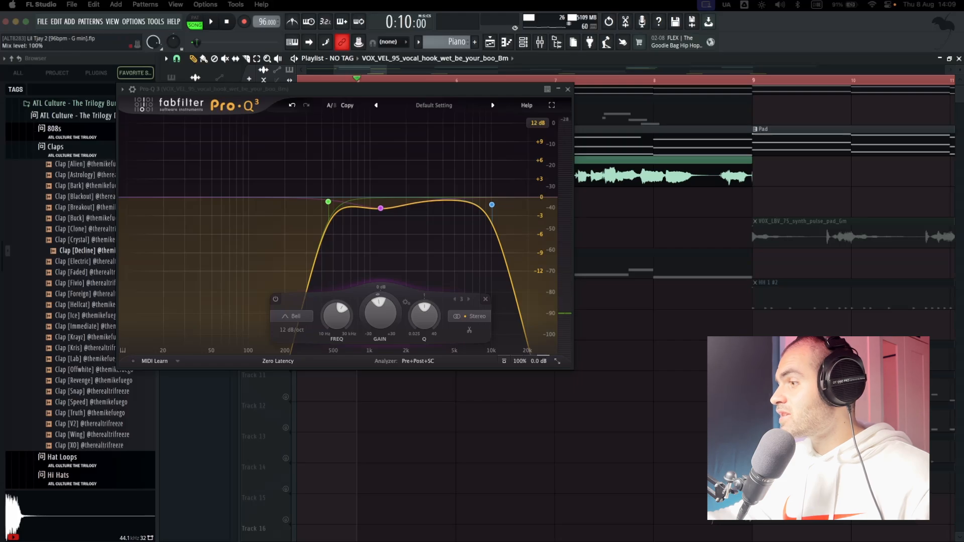
left_click_drag(415, 111, 411, 135)
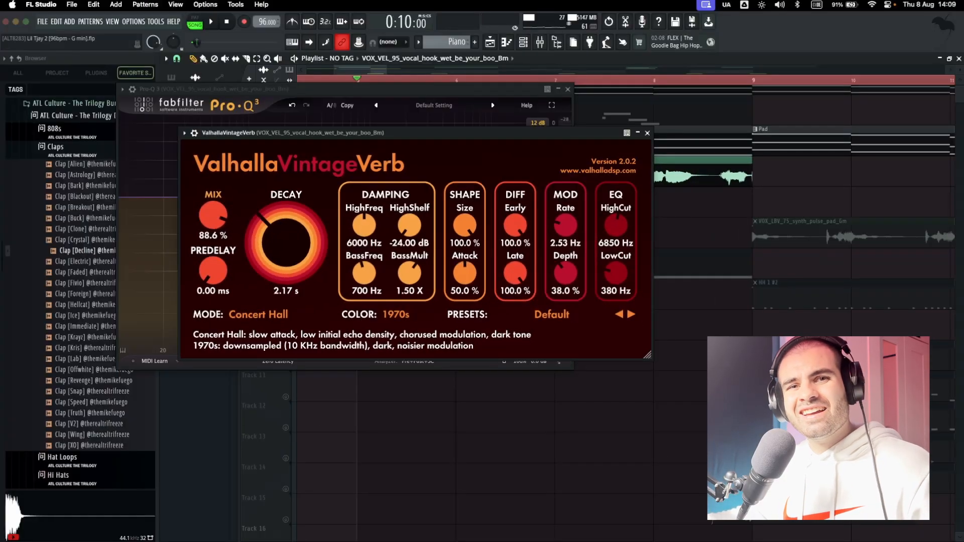
left_click(447, 93)
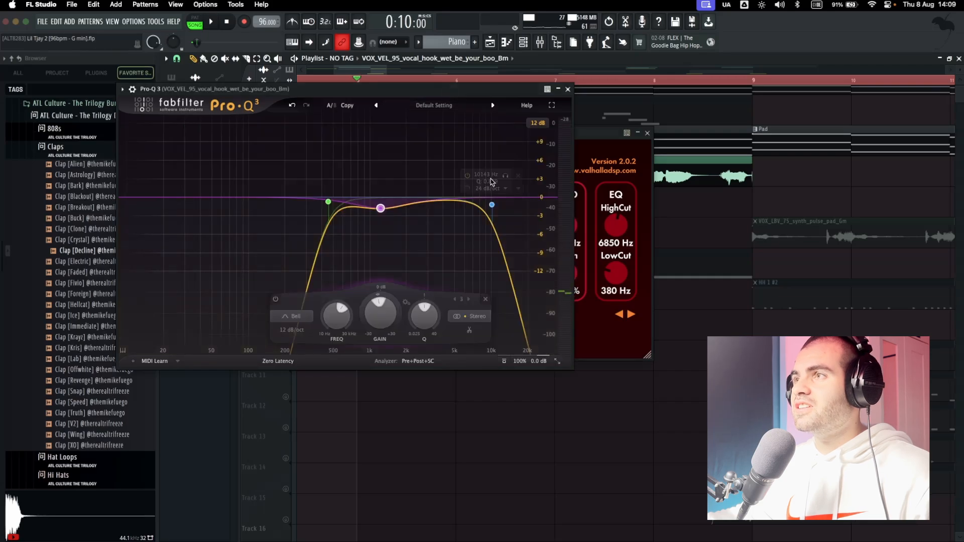
left_click(568, 90)
left_click(647, 133)
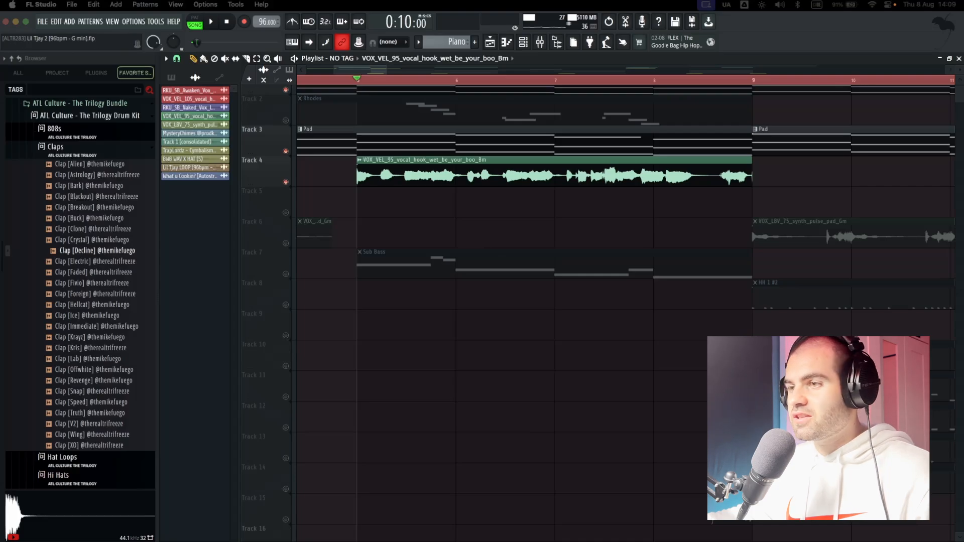
- Review the Cymatics Origin settings on the vocal hook and close the plugin
mouse_move(486, 540)
left_mouse_down()
mouse_move(534, 158)
mouse_move(484, 541)
left_mouse_up()
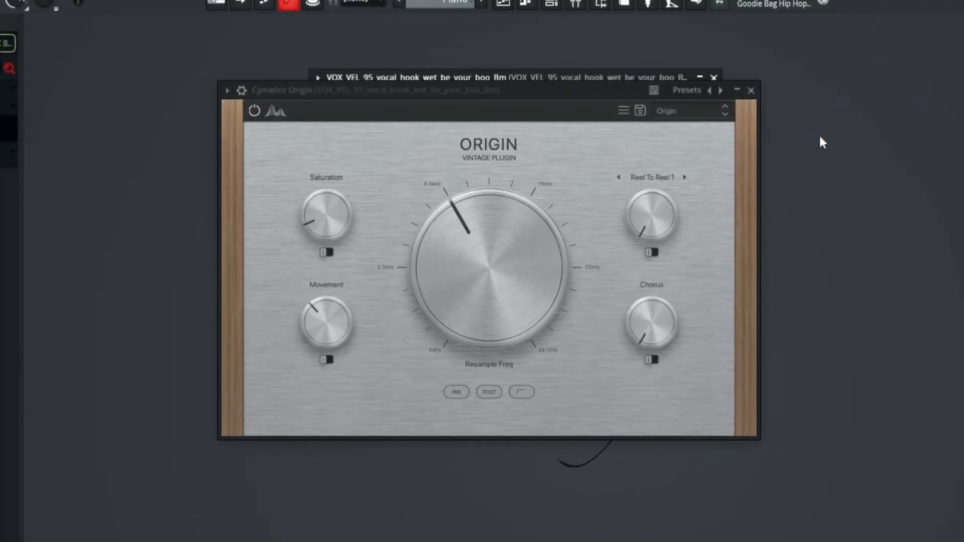
mouse_move(415, 292)
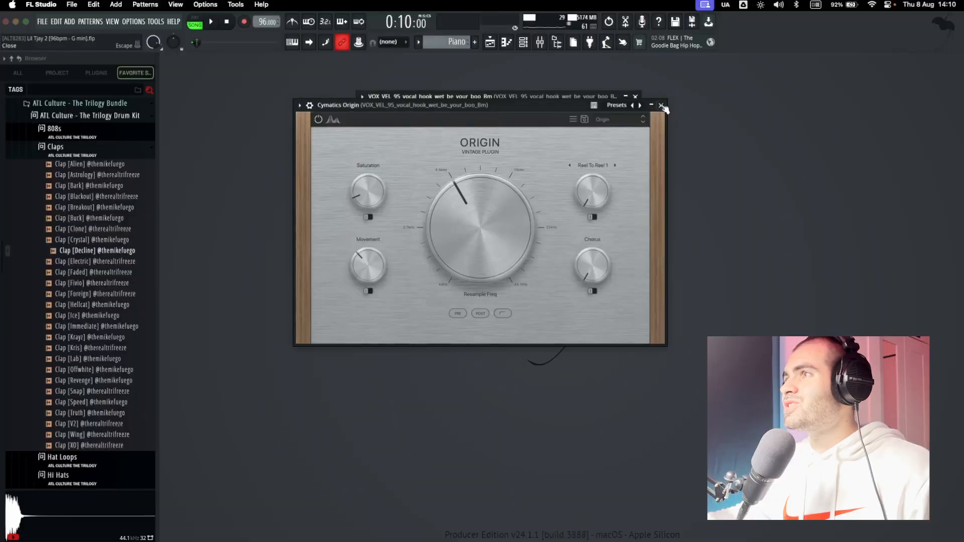
left_click(661, 106)
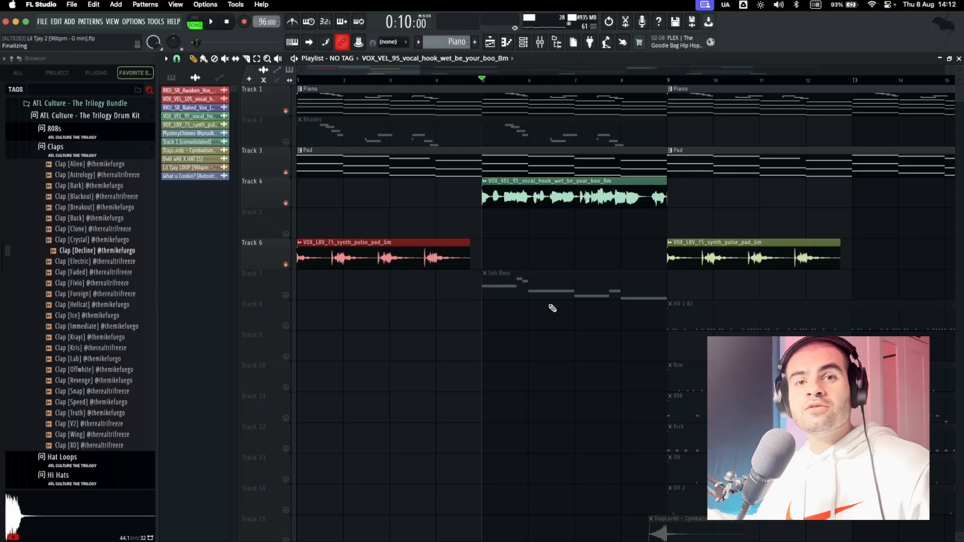
- Review the audio clip settings of the VOX_LBV_75_synth_pulse_pad_Gm sample on Track 6 and return to the playlist
left_click_drag(512, 267, 353, 257)
scroll(351, 251, "up", 4)
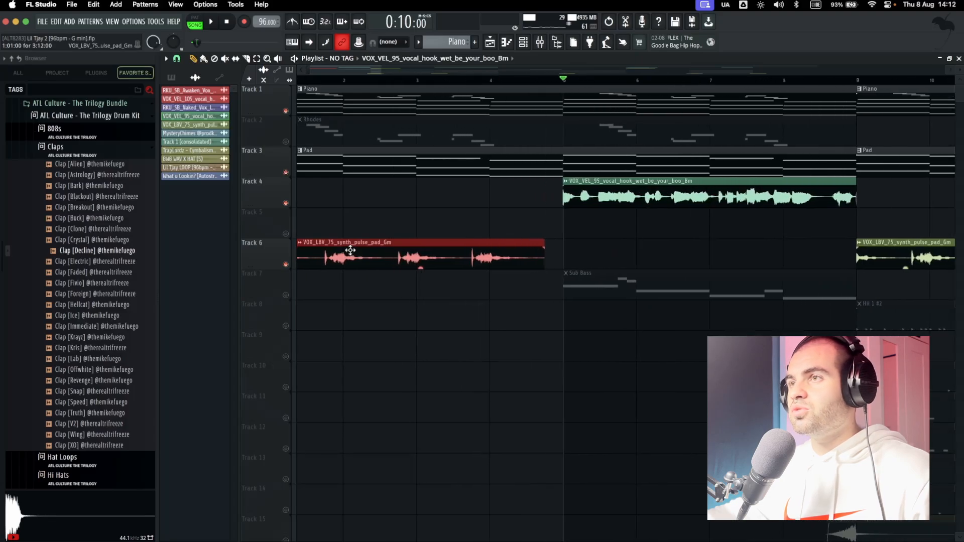
double_click(453, 247)
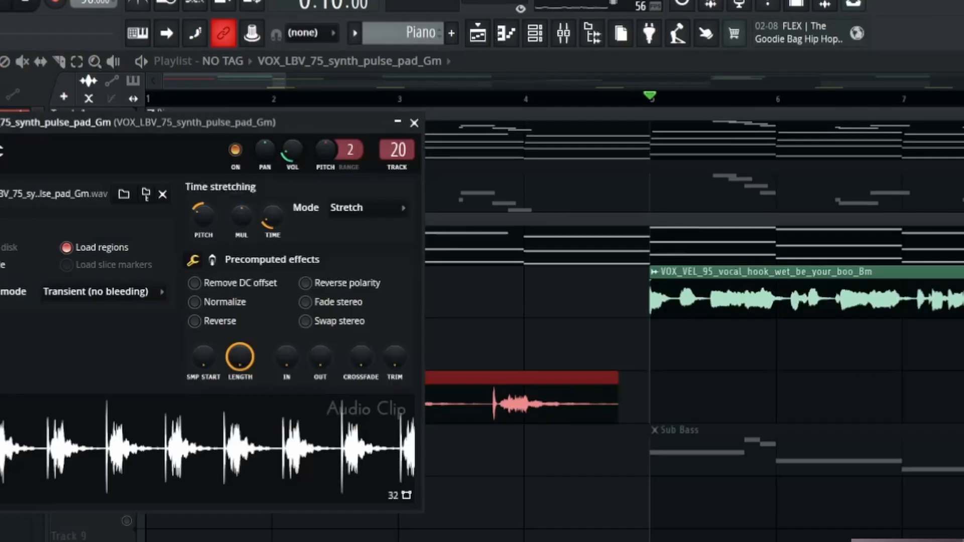
key("F5")
left_click_drag(346, 93, 555, 86)
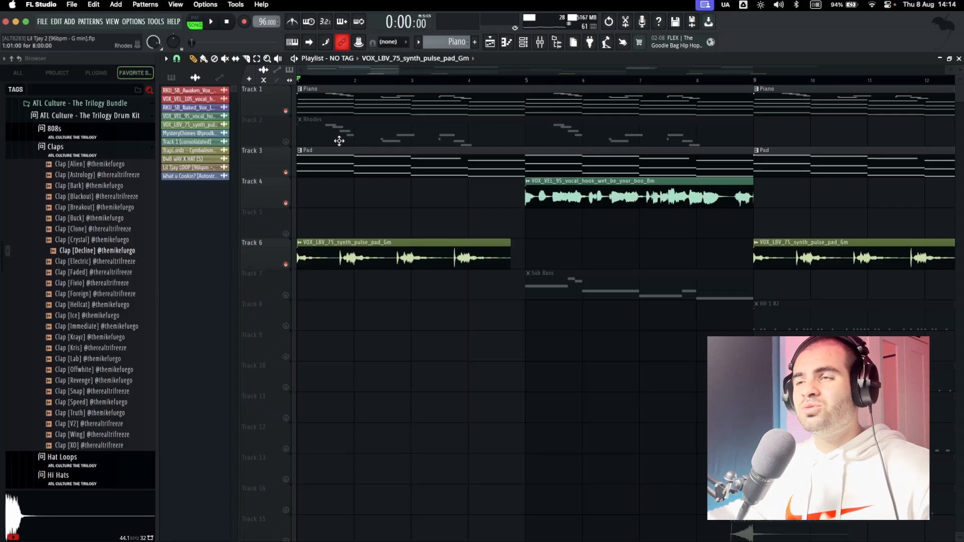
- Unmute the Rhodes on Track 2, view its Analog Lab Intro instrument from the channel rack, and close the plugin
left_click(287, 142)
left_click(360, 128)
left_click(520, 44)
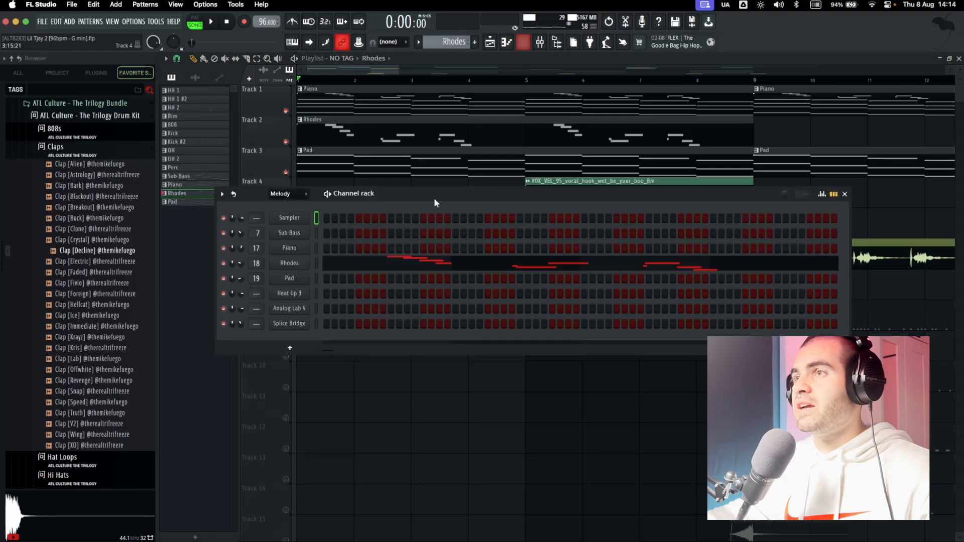
left_click(279, 263)
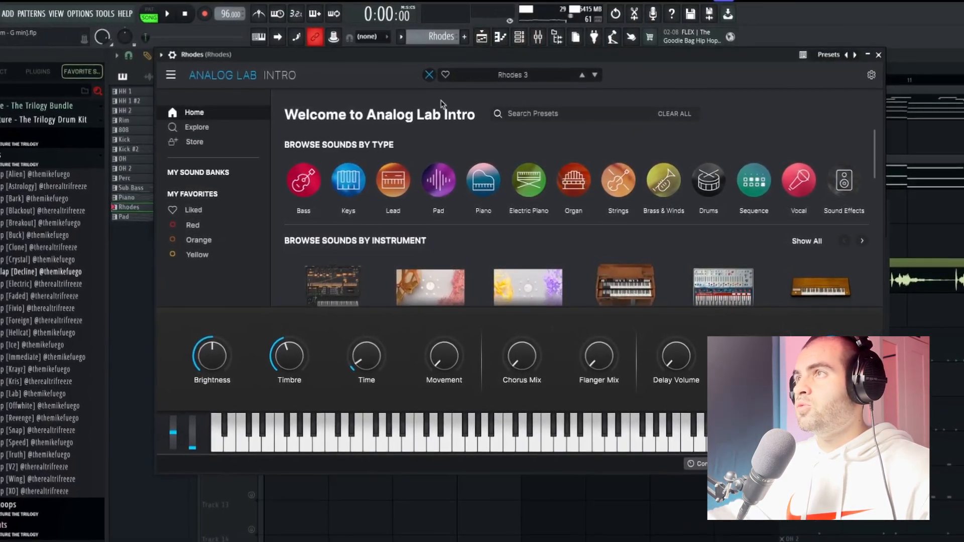
left_click(881, 54)
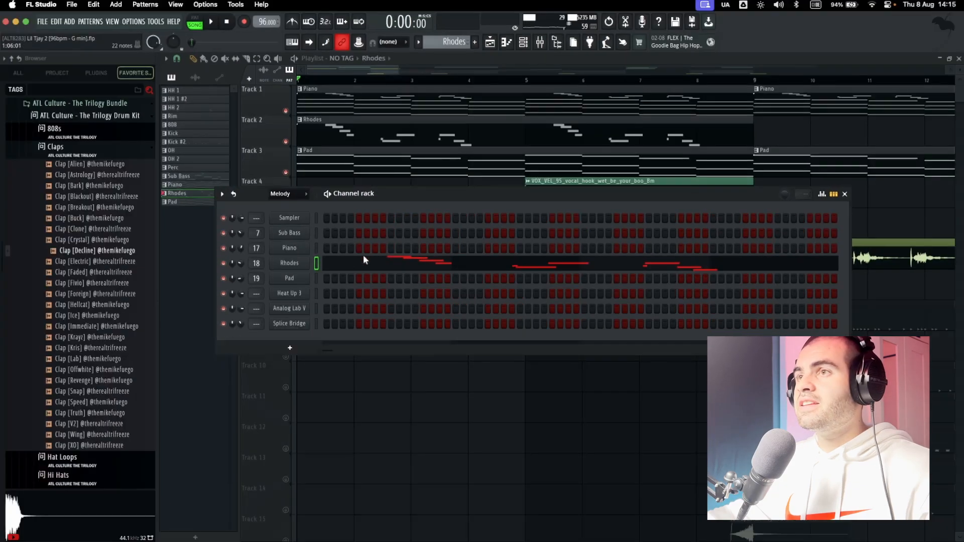
- Review the Rhodes notes in the piano roll and play the intro, muting and unmuting Track 2 to compare
double_click(353, 122)
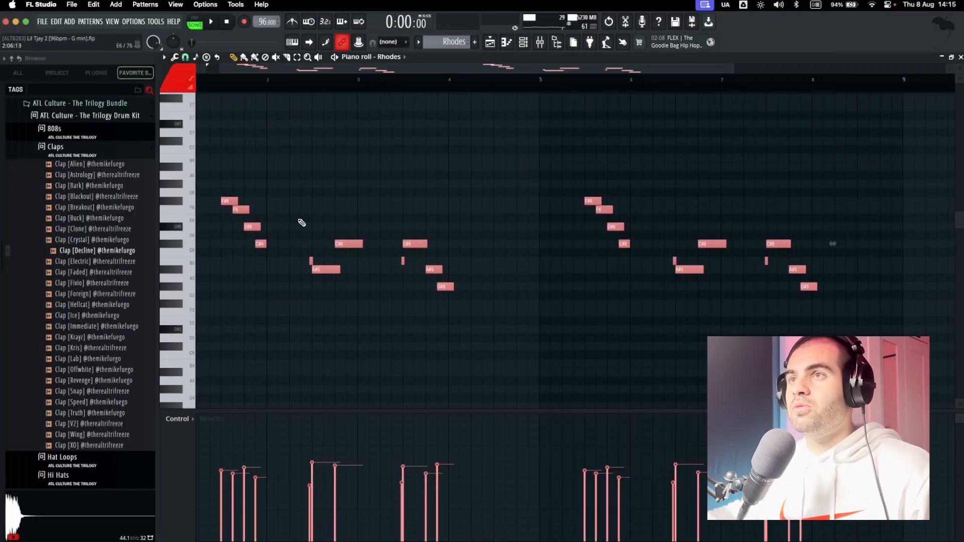
key("space")
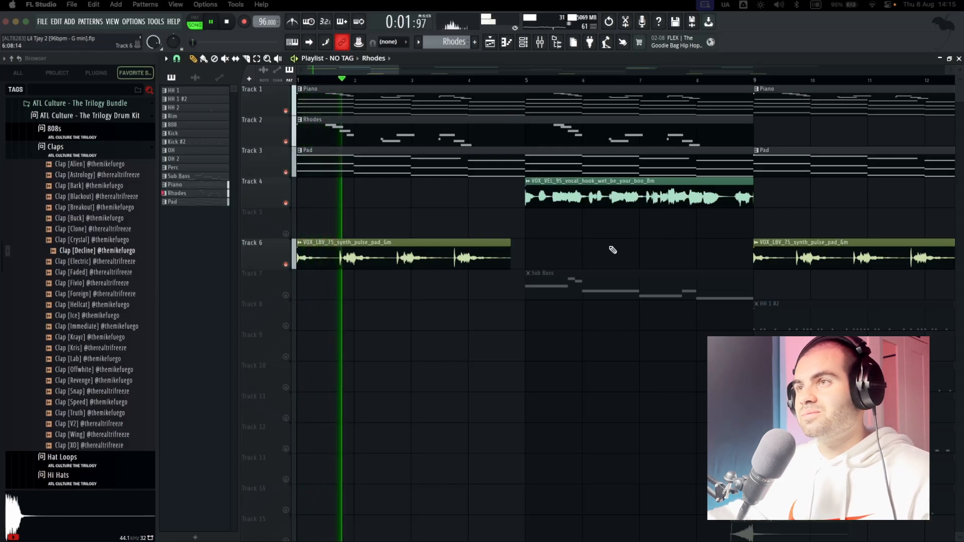
left_click(286, 141)
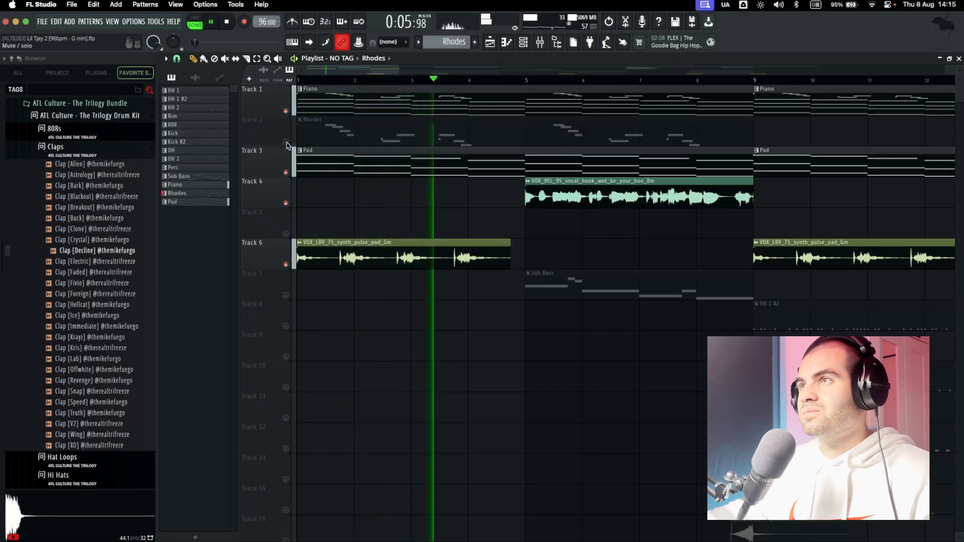
left_click(285, 141)
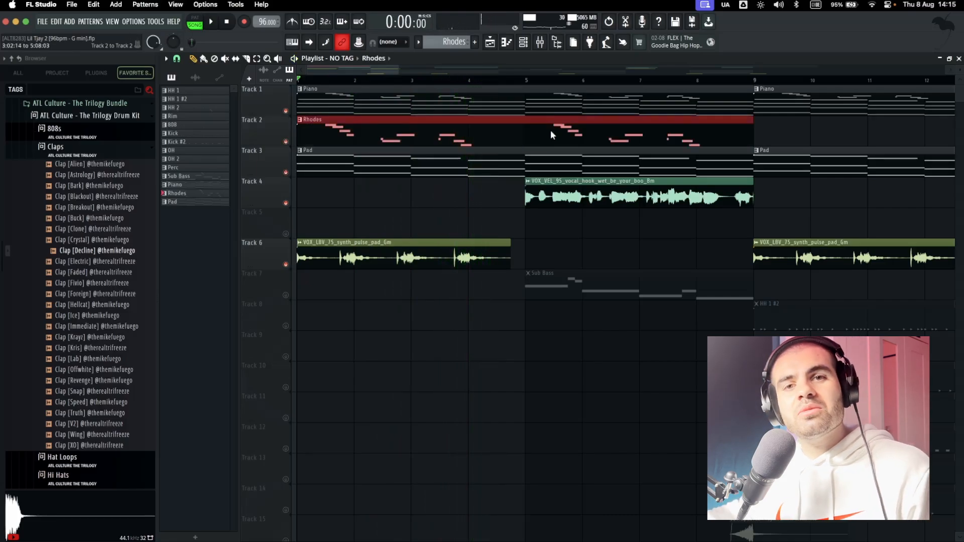
- Unmute the Sub Bass on Track 7 and review its channel and note pattern in the piano roll
left_click(284, 295)
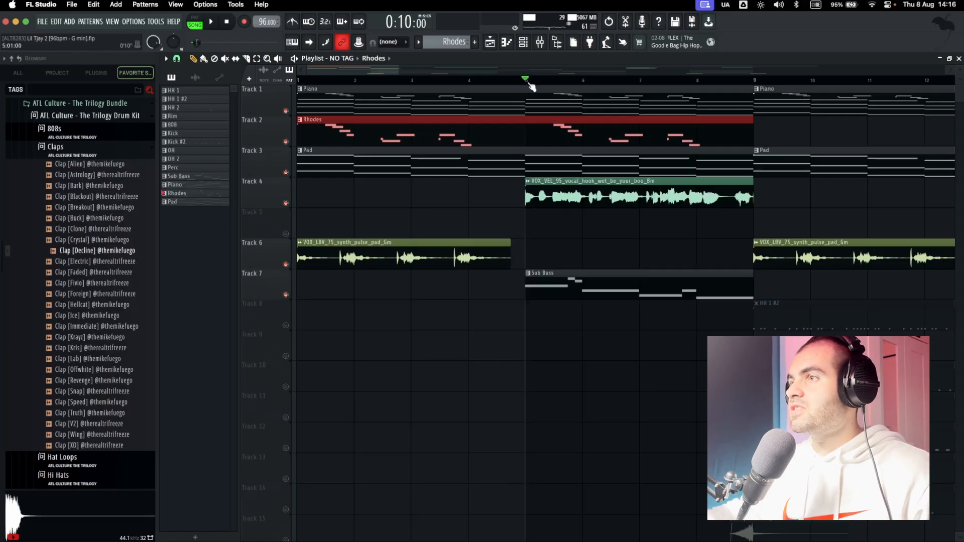
double_click(565, 276)
key("F6")
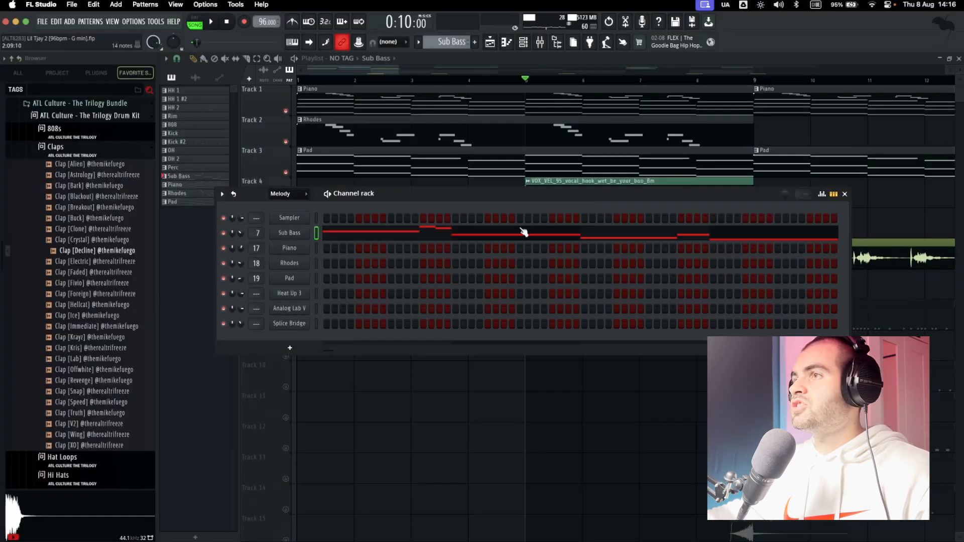
left_click(524, 232)
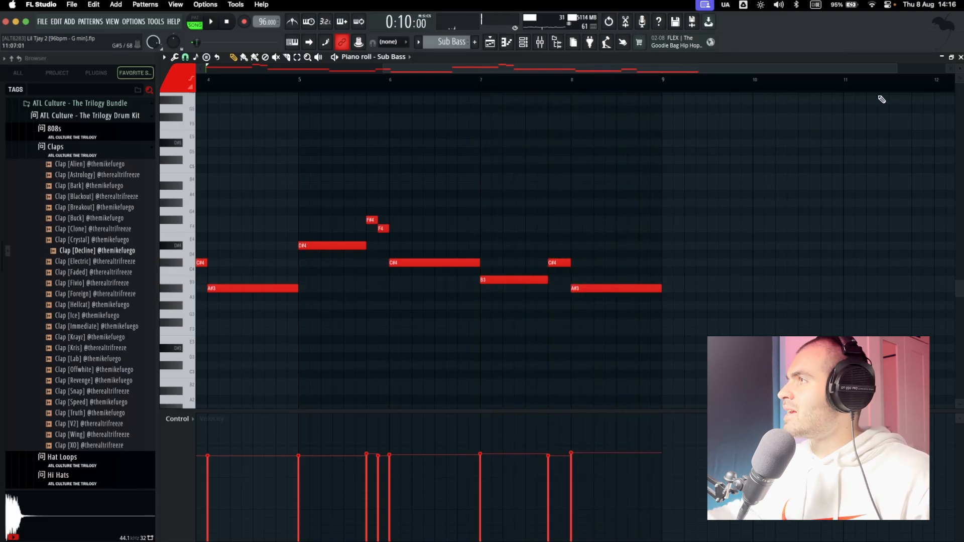
left_click(960, 58)
key("F6")
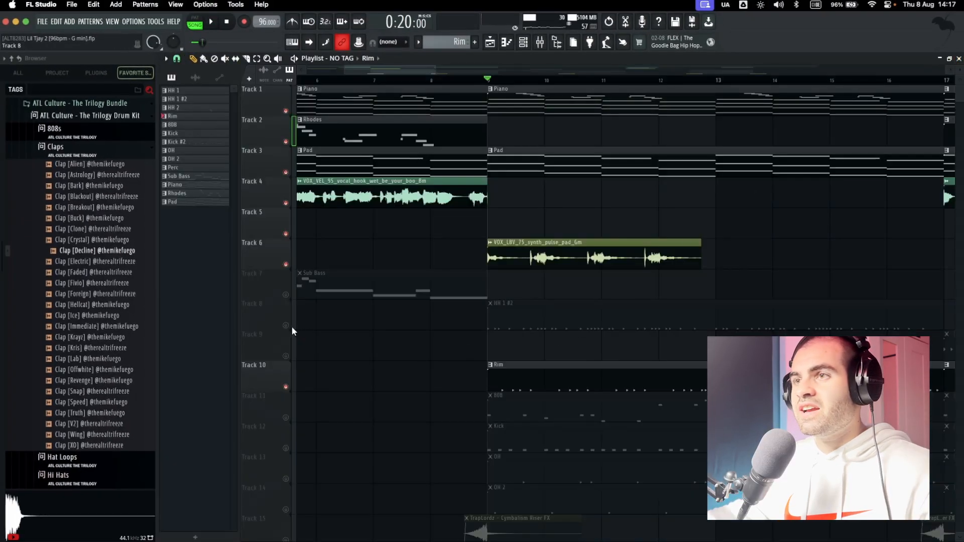
- Unmute the HH 1 #2 hi-hats on Track 8 and review their note pattern in the piano roll
left_click(287, 326)
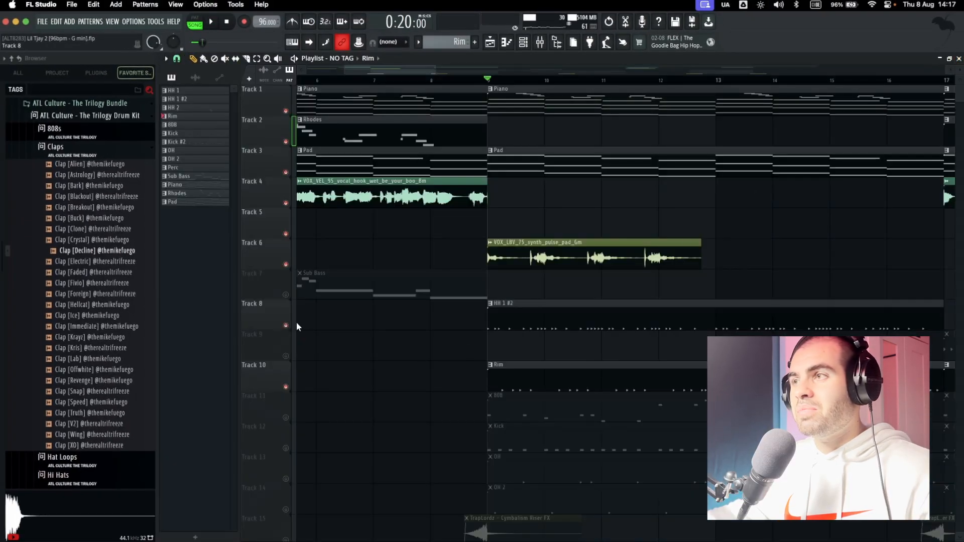
double_click(511, 315)
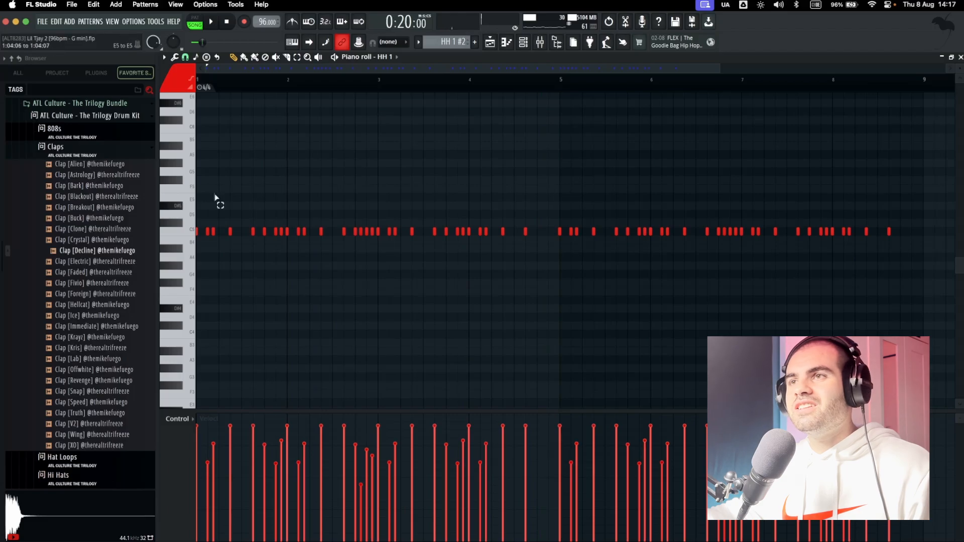
left_click_drag(215, 198, 702, 282)
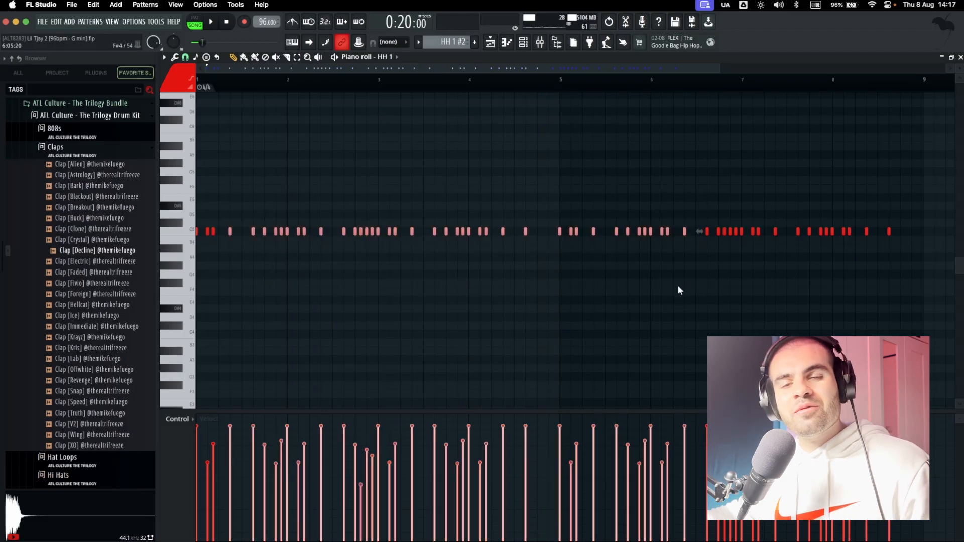
key("F5")
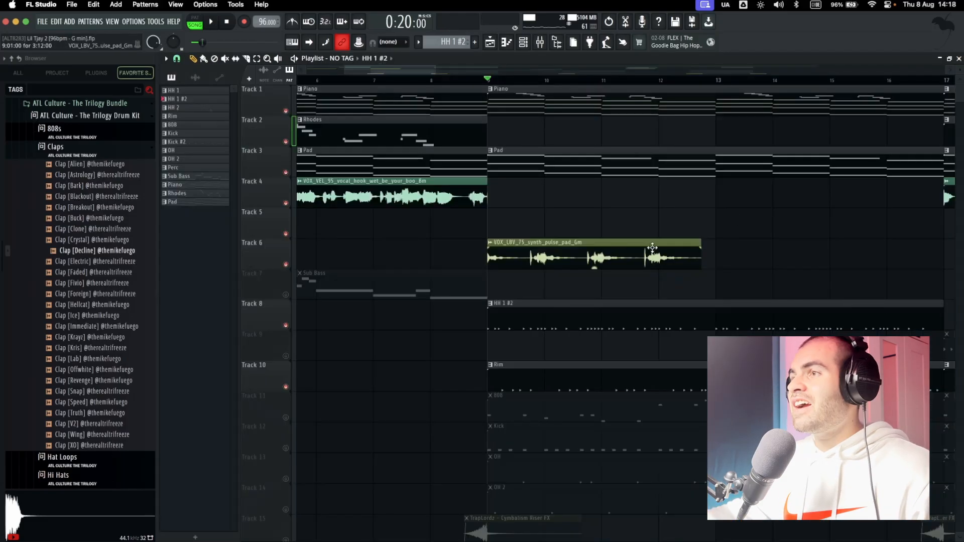
- Unmute the OH and OH 2 open hats on Tracks 13 and 14, and review and play their patterns
scroll(613, 267, "down", 3)
scroll(546, 338, "down", 2)
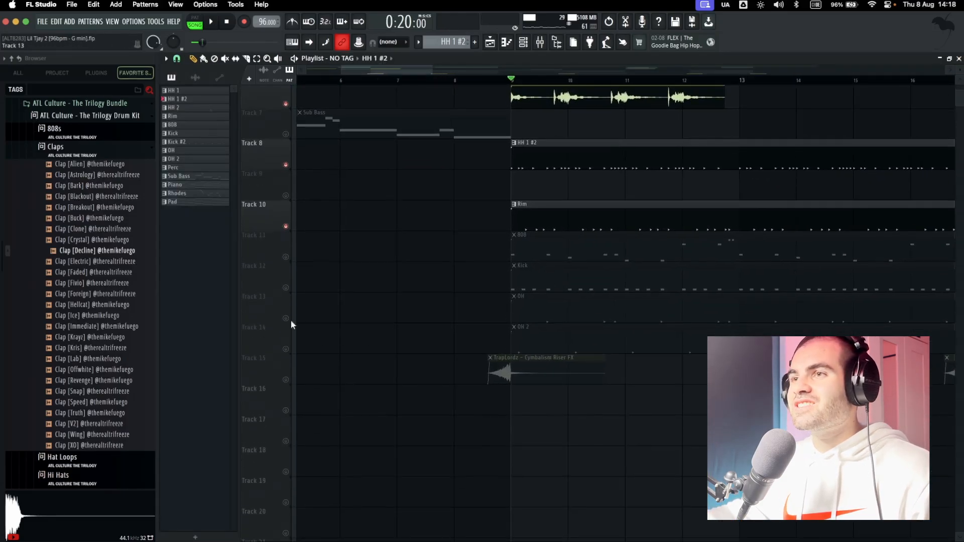
left_click(286, 319)
left_click(286, 349)
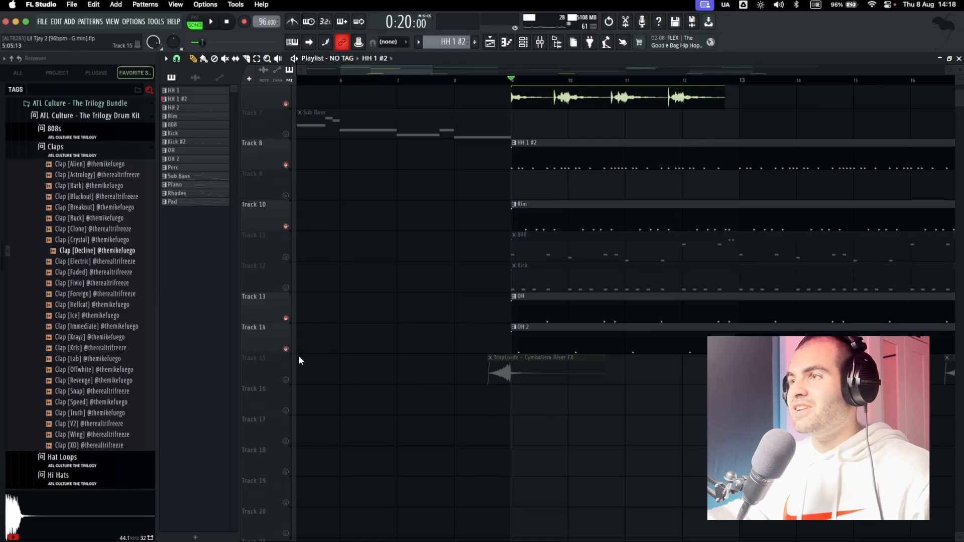
double_click(564, 278)
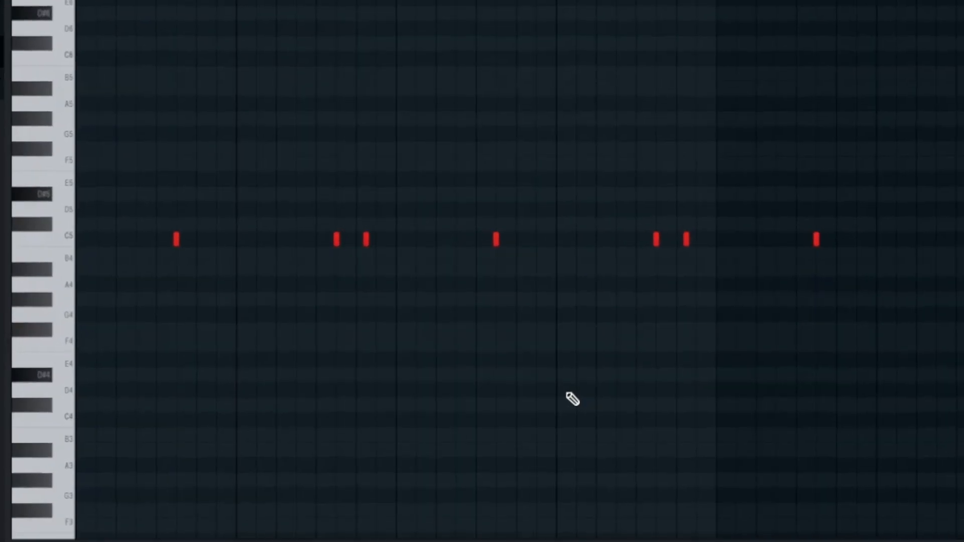
key("space")
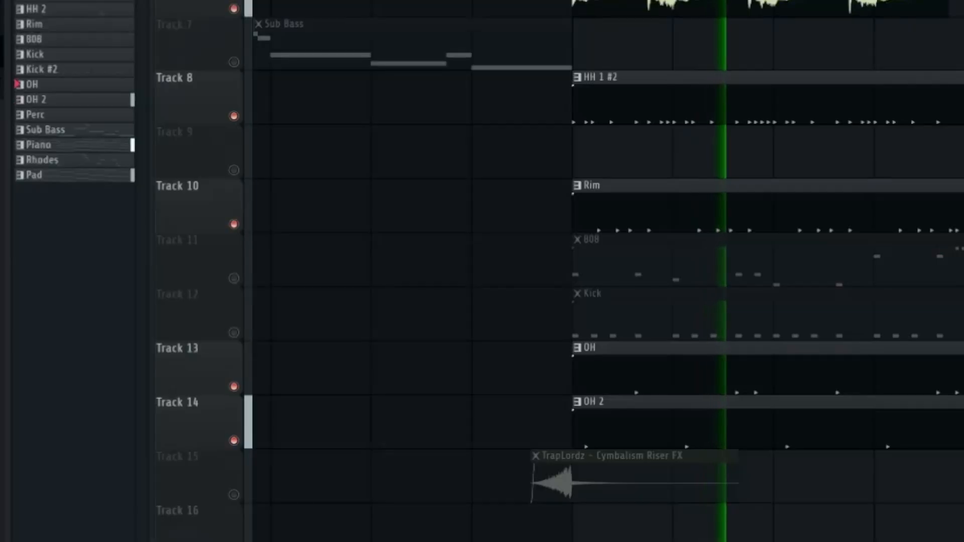
double_click(829, 415)
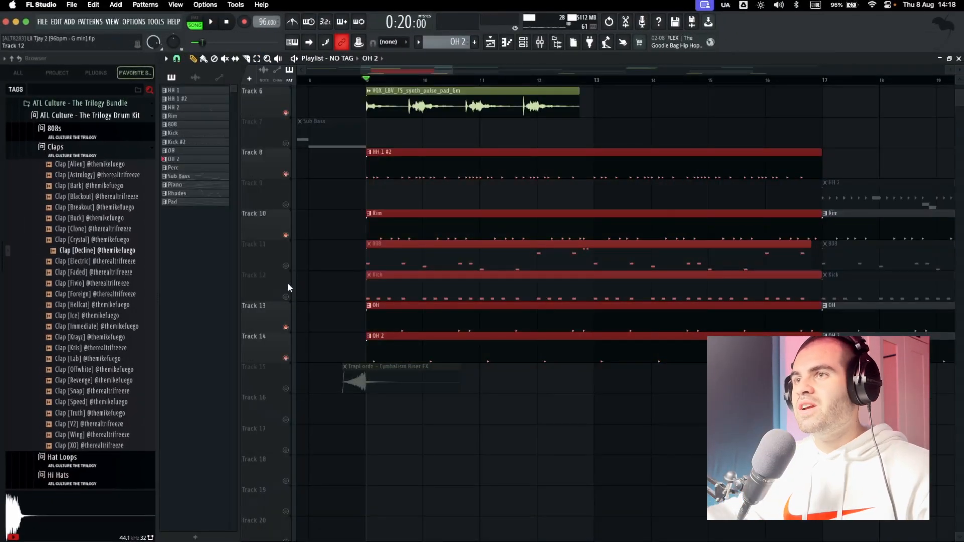
- Unmute the 808 on Track 11 and examine its lower notes against the piano roll keys
left_click(286, 266)
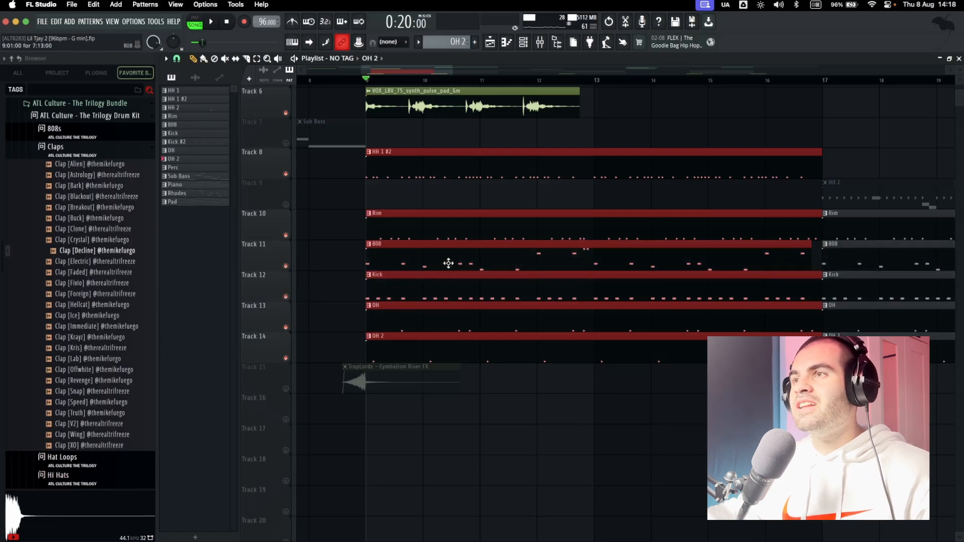
double_click(449, 263)
left_click_drag(221, 222, 882, 345)
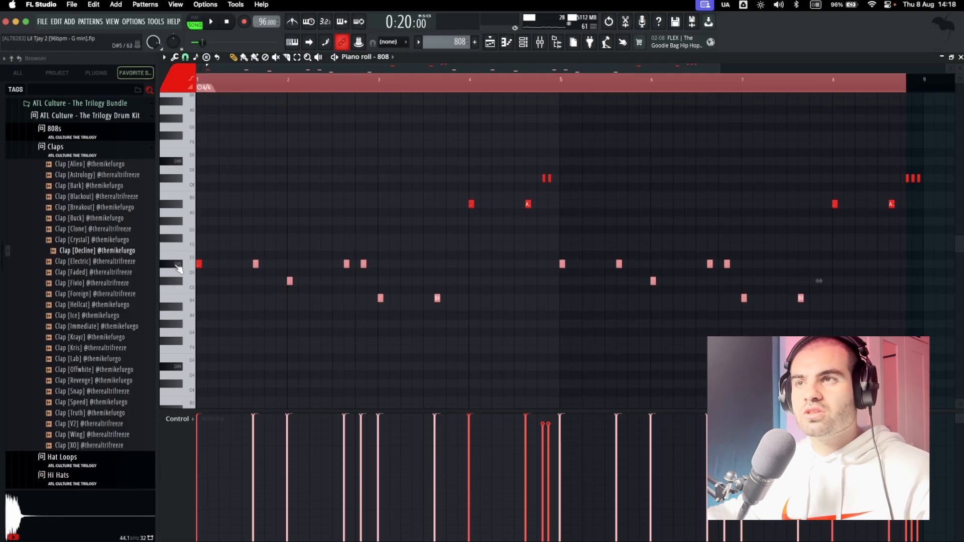
double_click(179, 266)
double_click(39, 314)
double_click(50, 354)
- Try the 808's high notes in bar 4 one octave lower and return them to their original octave
left_click_drag(497, 80, 808, 230)
key("ctrl+Down")
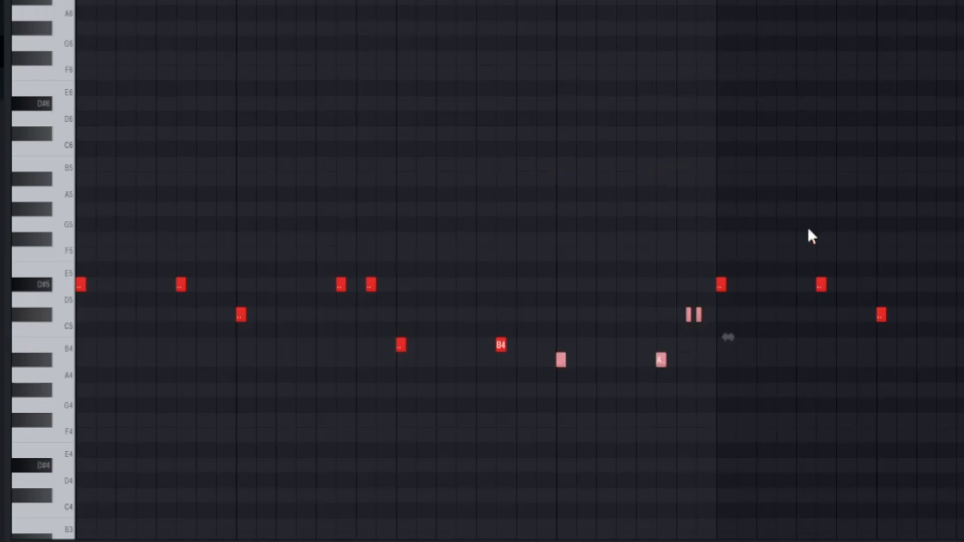
left_click_drag(548, 291, 556, 314)
key("ctrl+Up")
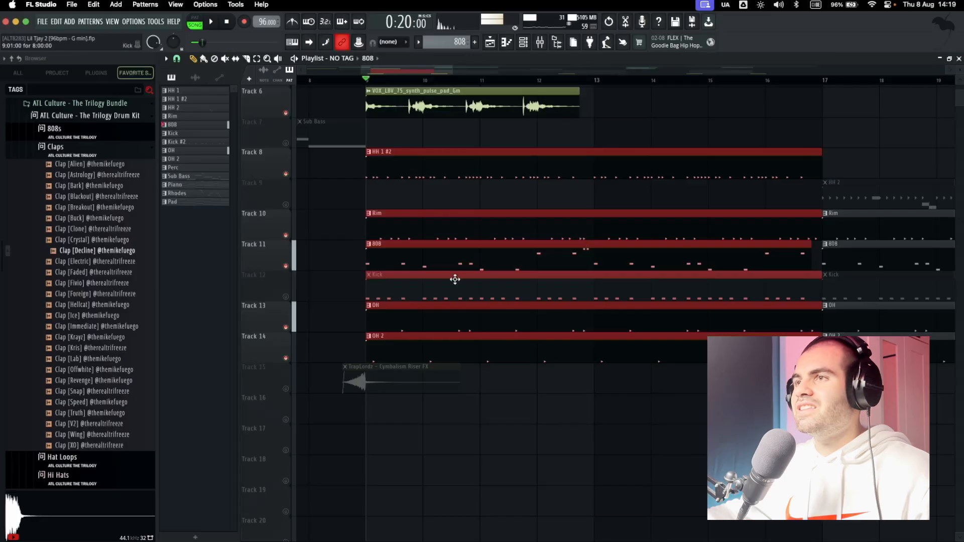
- Unmute the Kick on Track 12 and open its pattern in the piano roll
left_click(286, 297)
double_click(412, 290)
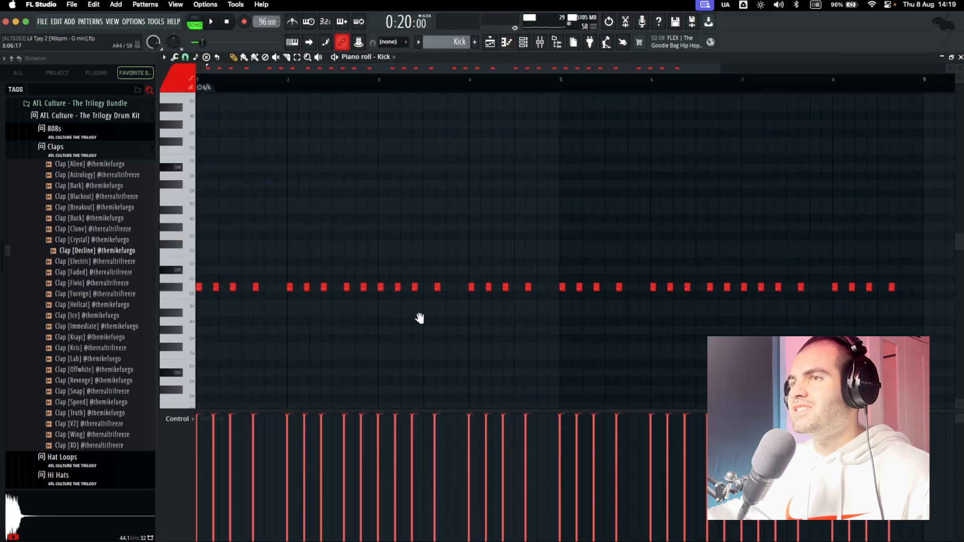